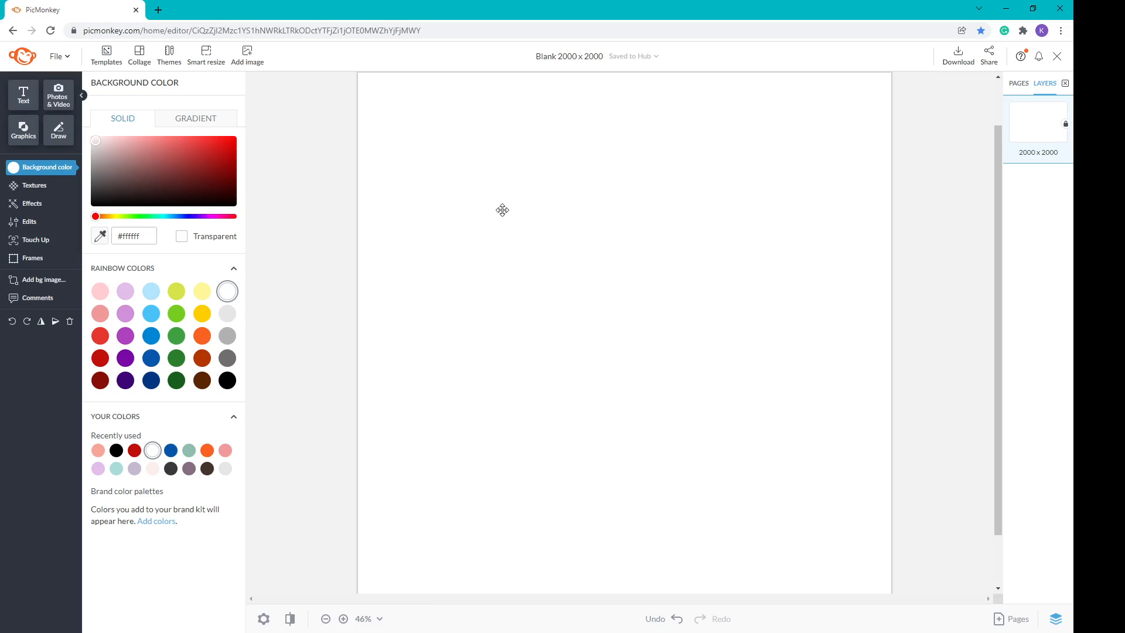
Step: Open the Graphics library beside the blank 2000 × 2000 canvas
left_click(23, 136)
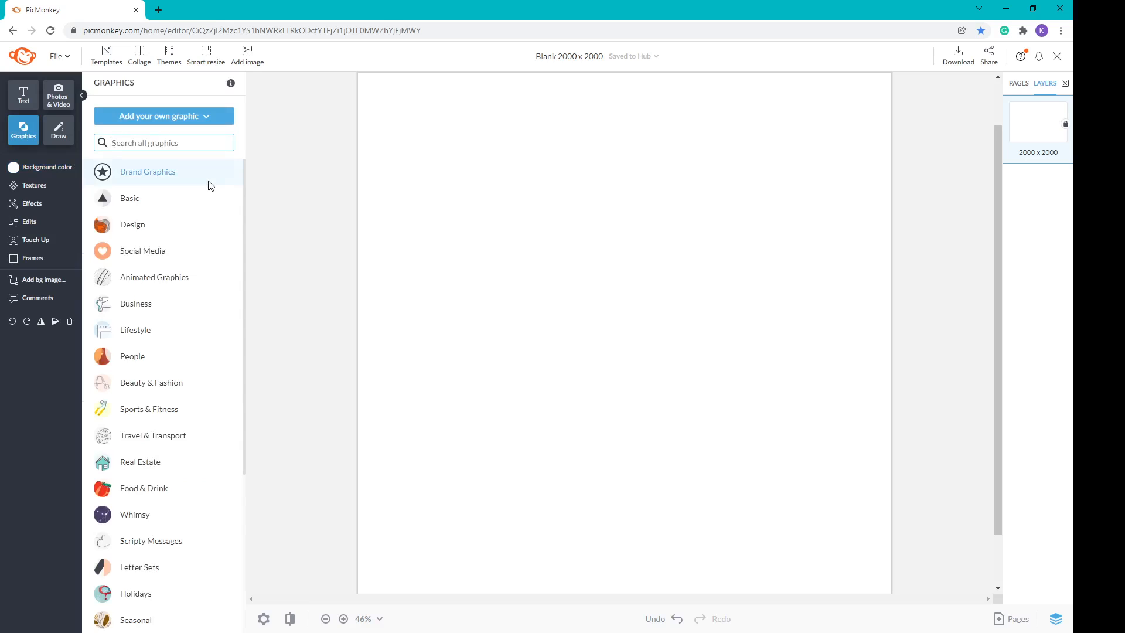
Step: Place the searched Poised Cat graphic at the top centre and add a new text box
type("posie")
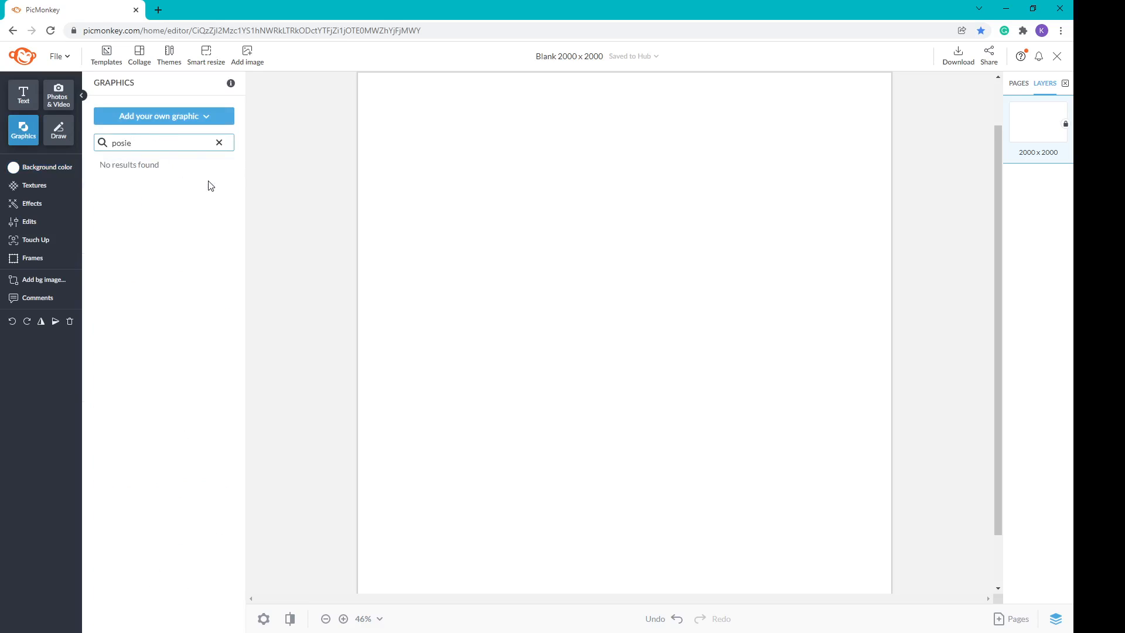
key("BackSpace")
type("ed")
key("BackSpace")
key("BackSpace")
key("BackSpace")
key("BackSpace")
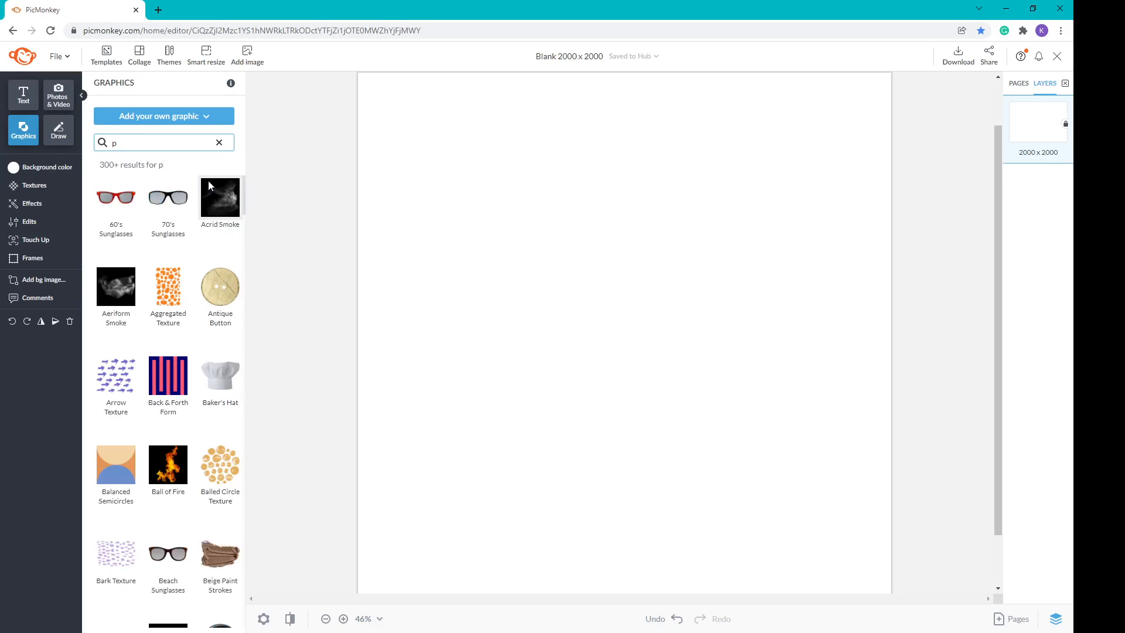
type("oised")
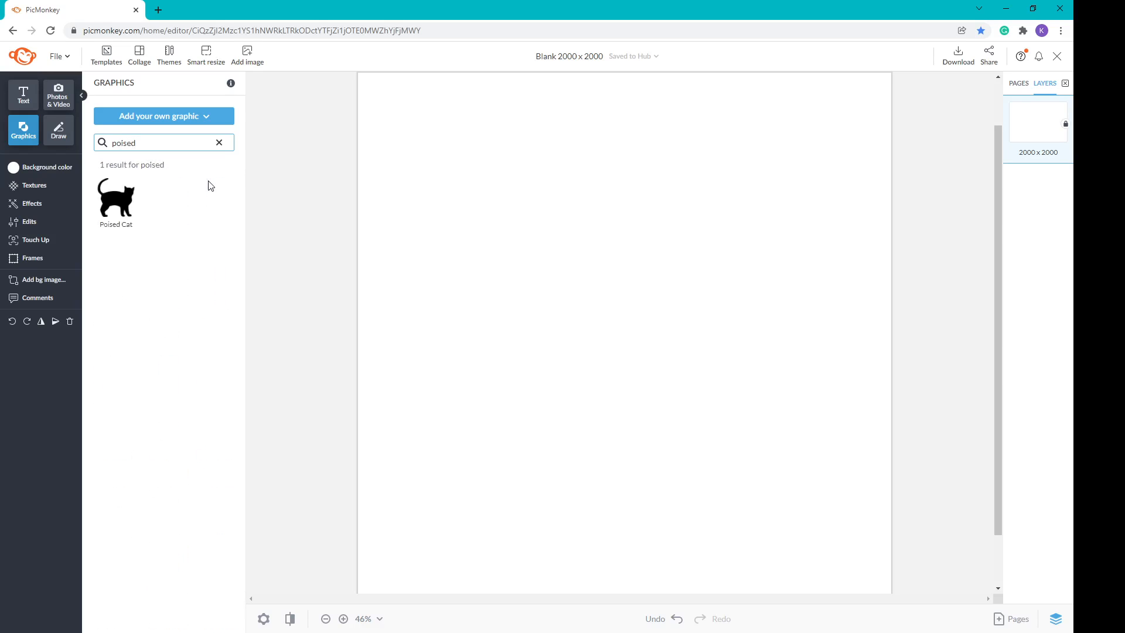
left_click(119, 208)
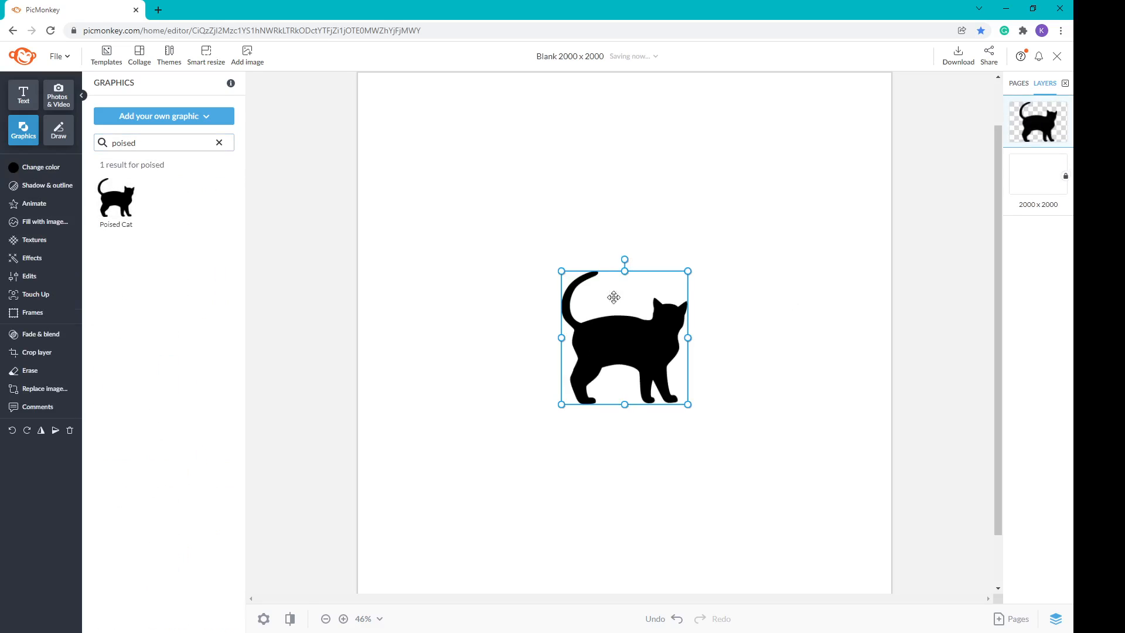
left_click_drag(613, 297, 613, 119)
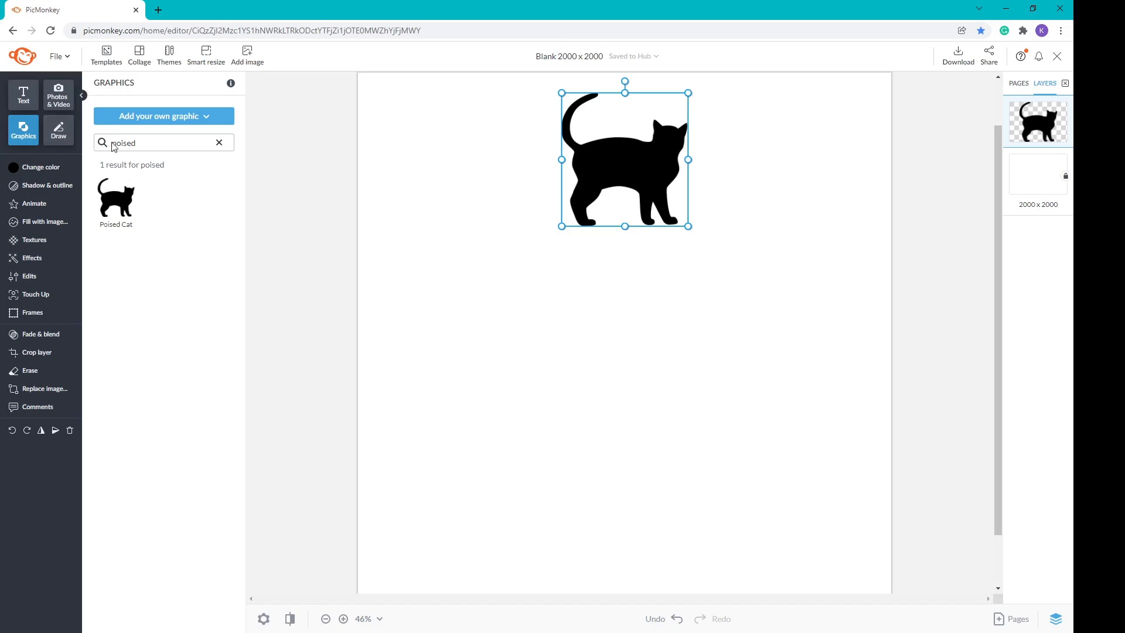
left_click(26, 100)
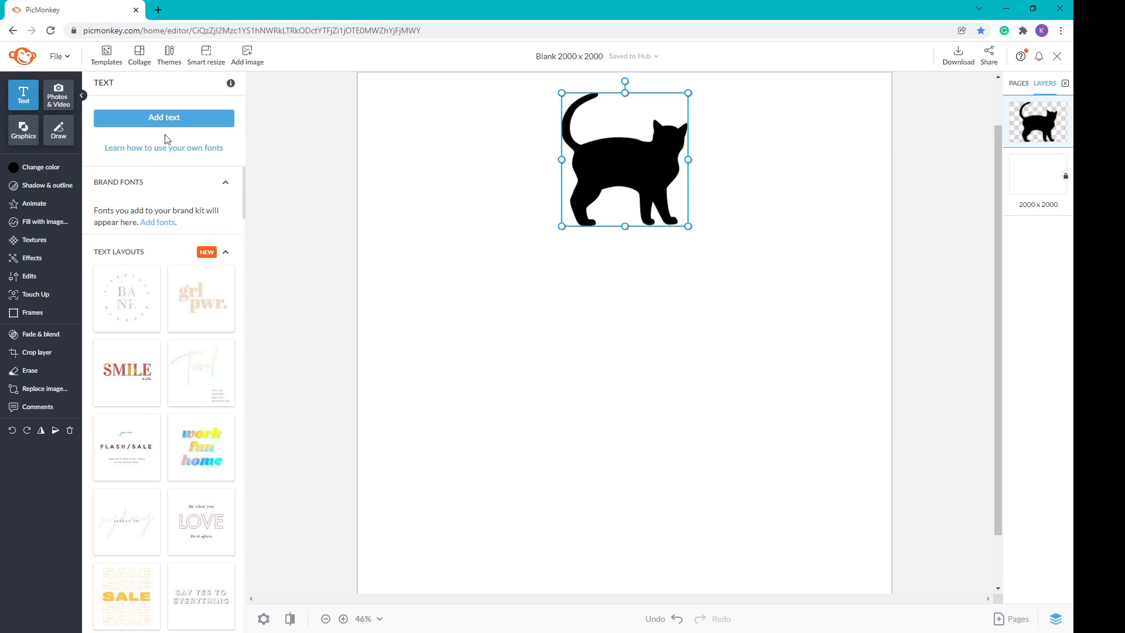
left_click(171, 121)
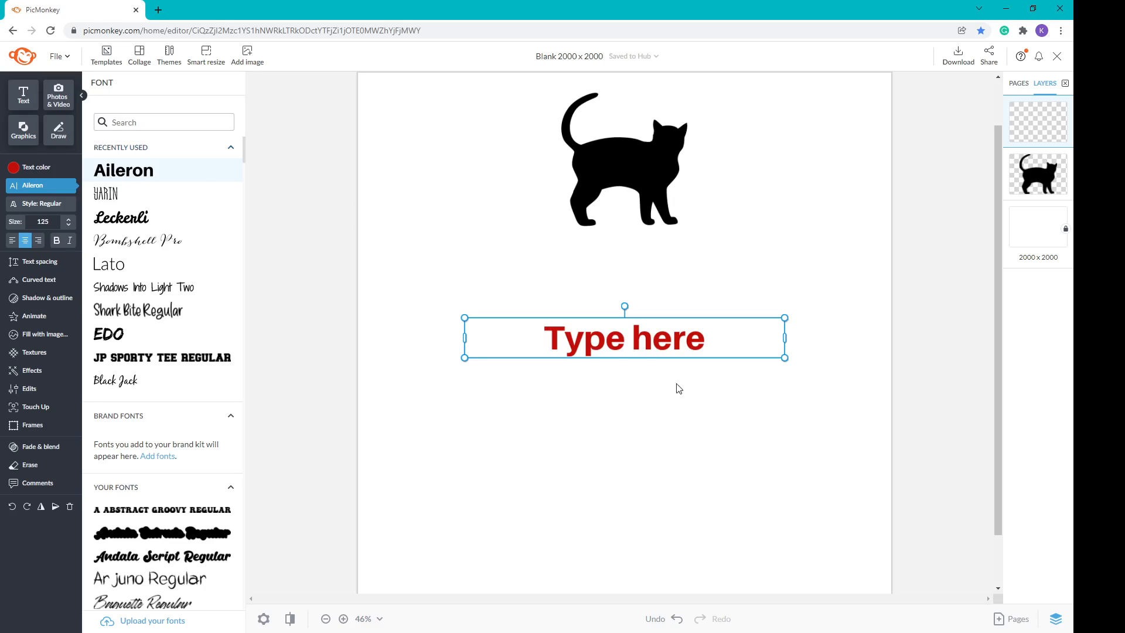
Step: Change the placeholder to 'AT LEAST', narrow its box, and centre it under the cat
double_click(615, 334)
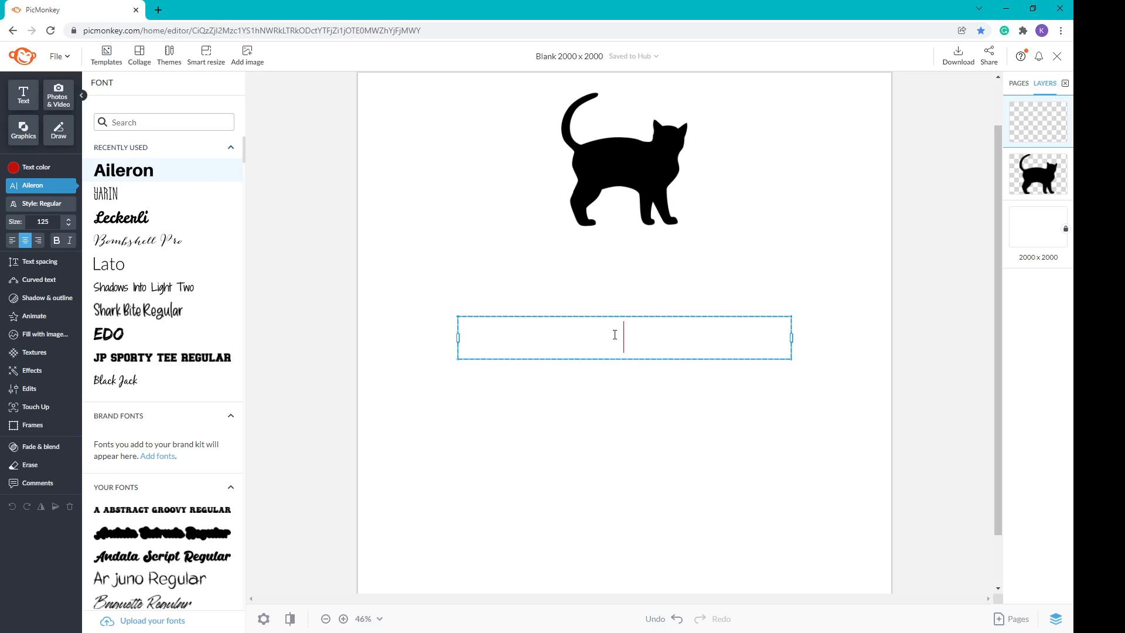
type("AT LESAS")
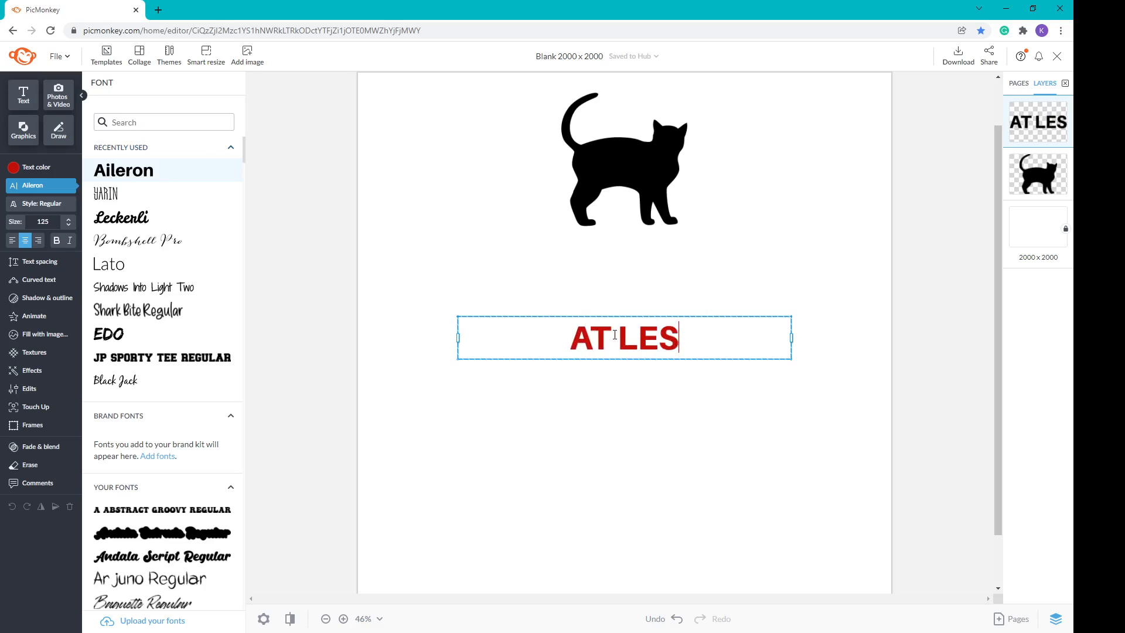
key("BackSpace")
key("BackSpace")
key("BackSpace")
type("AST")
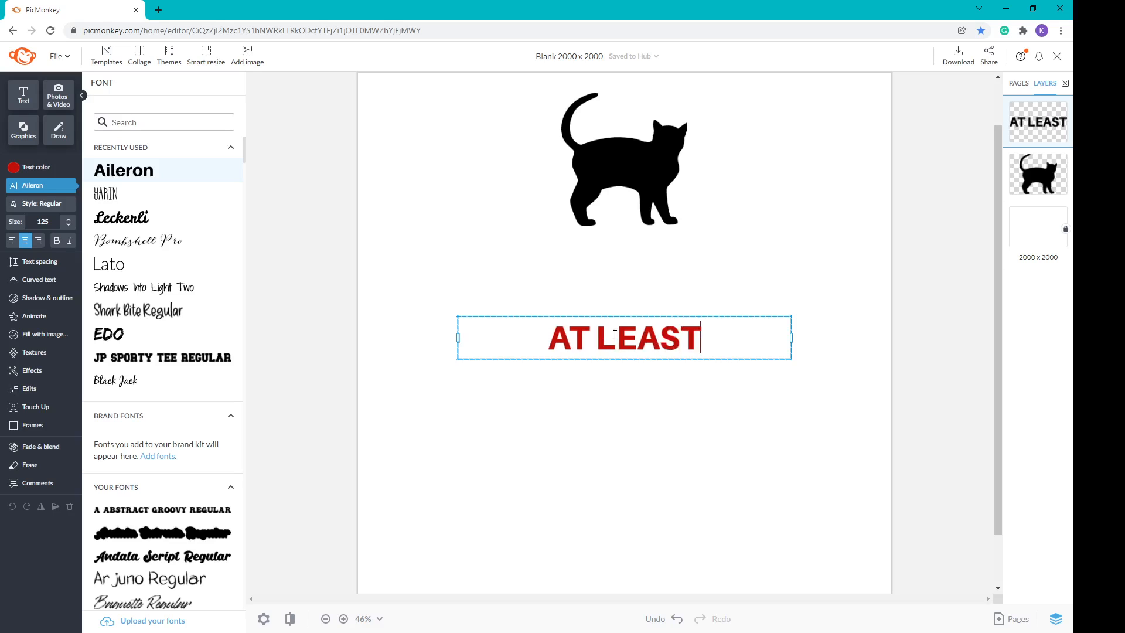
left_click_drag(458, 337, 621, 335)
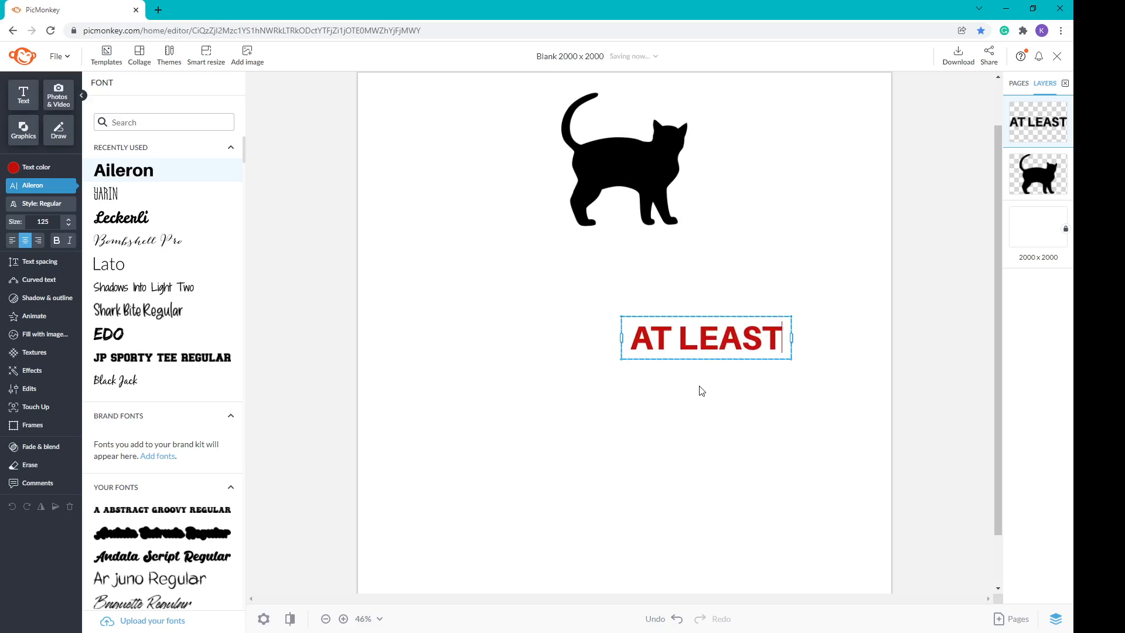
left_click_drag(698, 336, 634, 298)
left_click(673, 409)
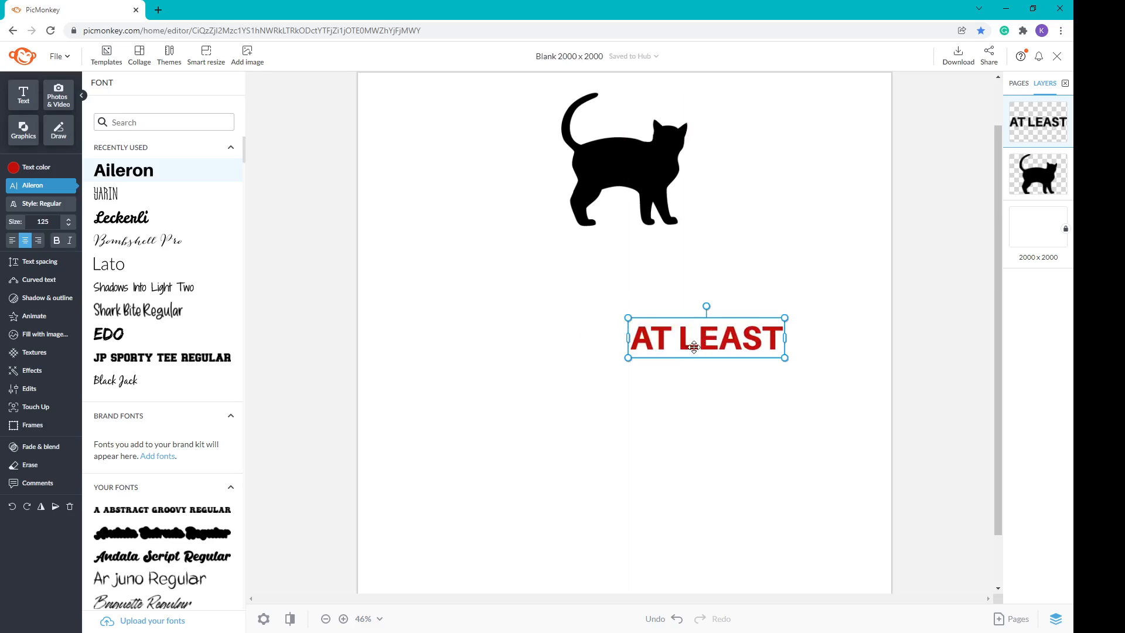
left_click_drag(692, 347, 609, 264)
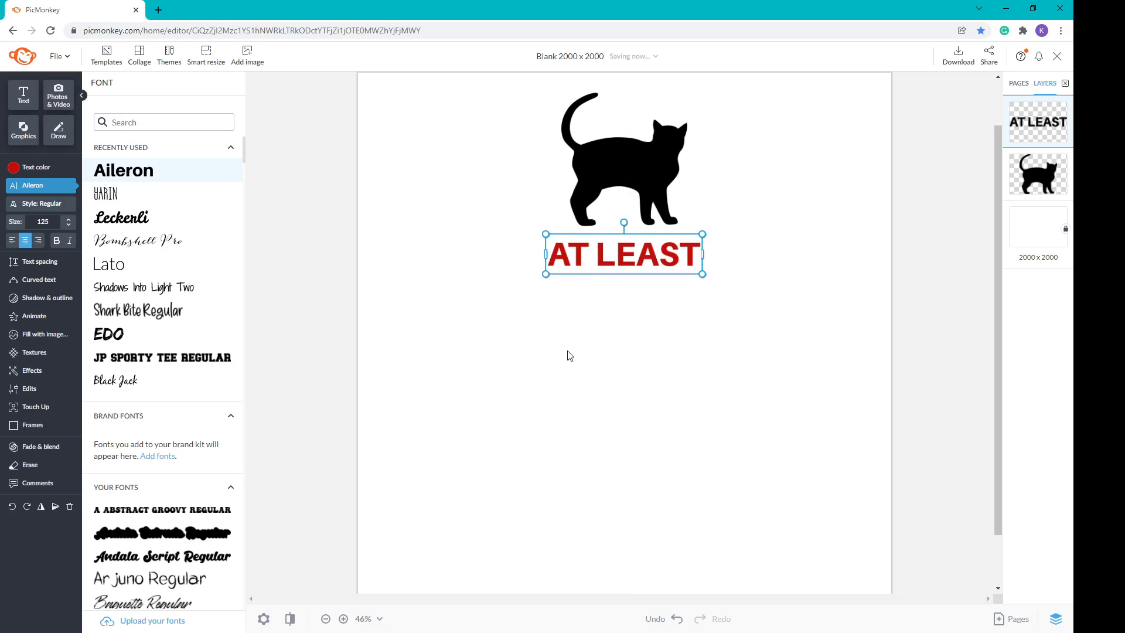
left_click(151, 120)
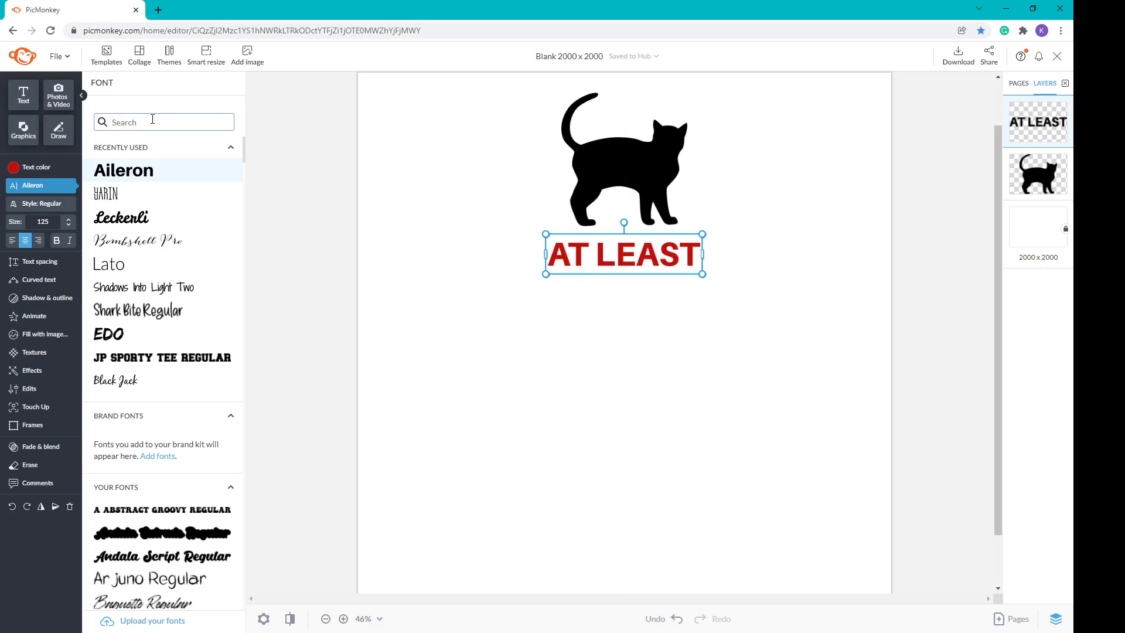
Step: Add a shrunken Paw Prints graphic just left of the AT LEAST text
left_click(30, 137)
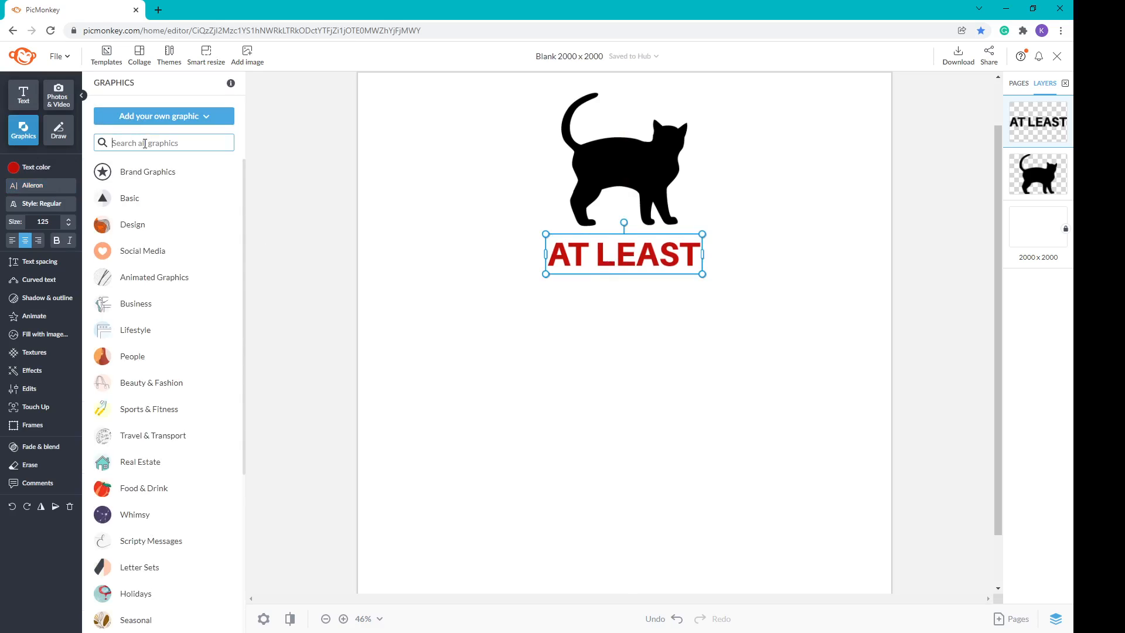
type("paw")
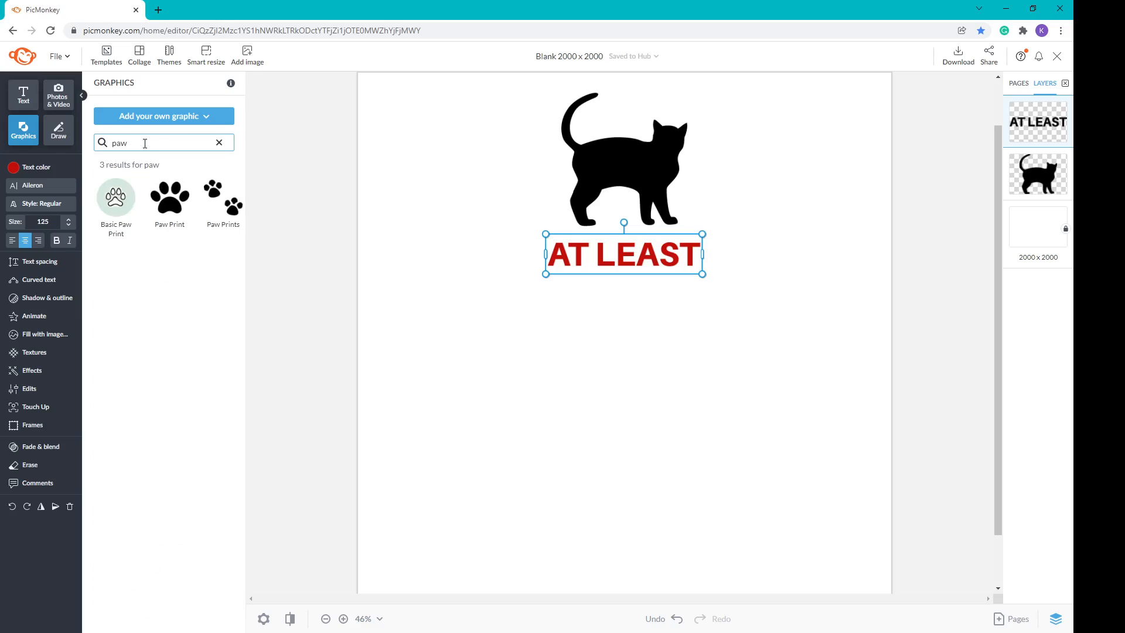
left_click(223, 199)
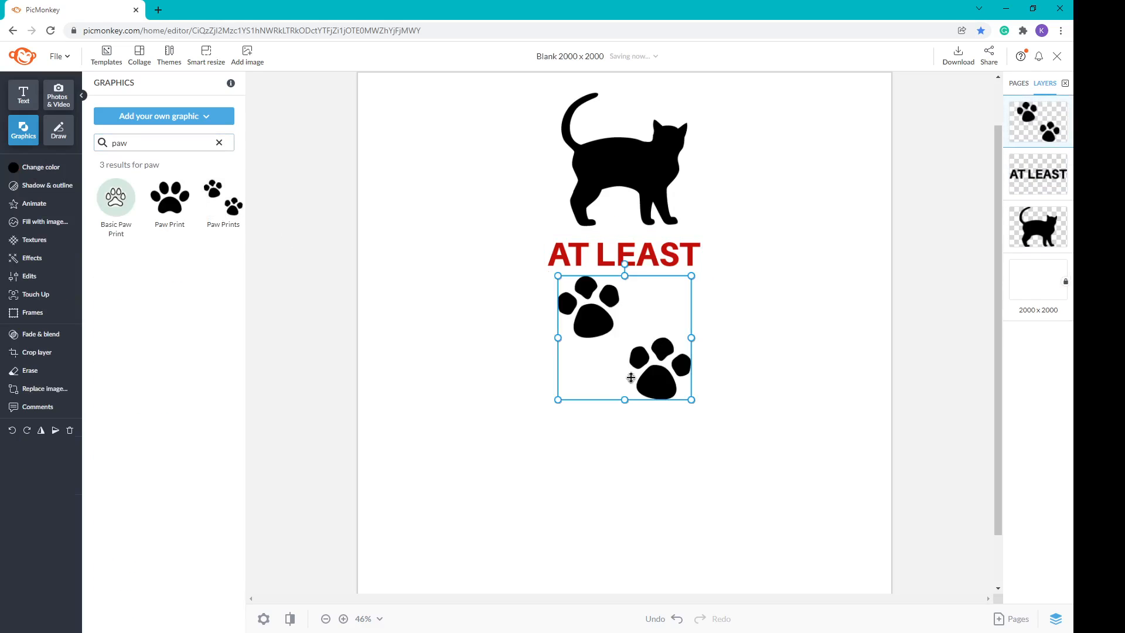
left_click_drag(612, 353, 496, 231)
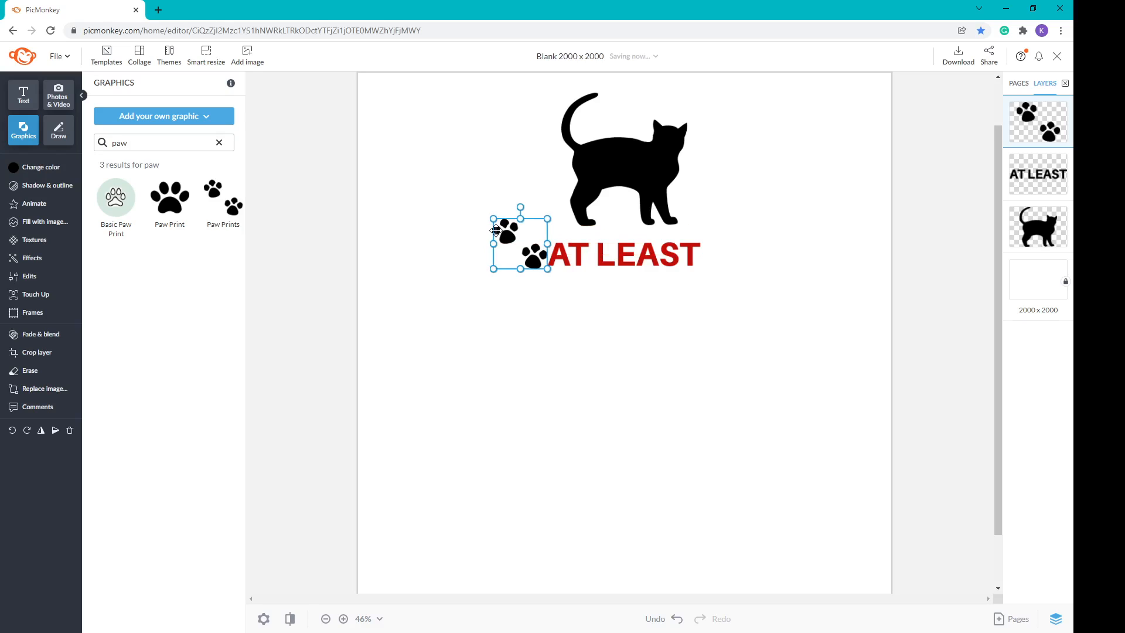
key("Left")
key("Left")
key("Left")
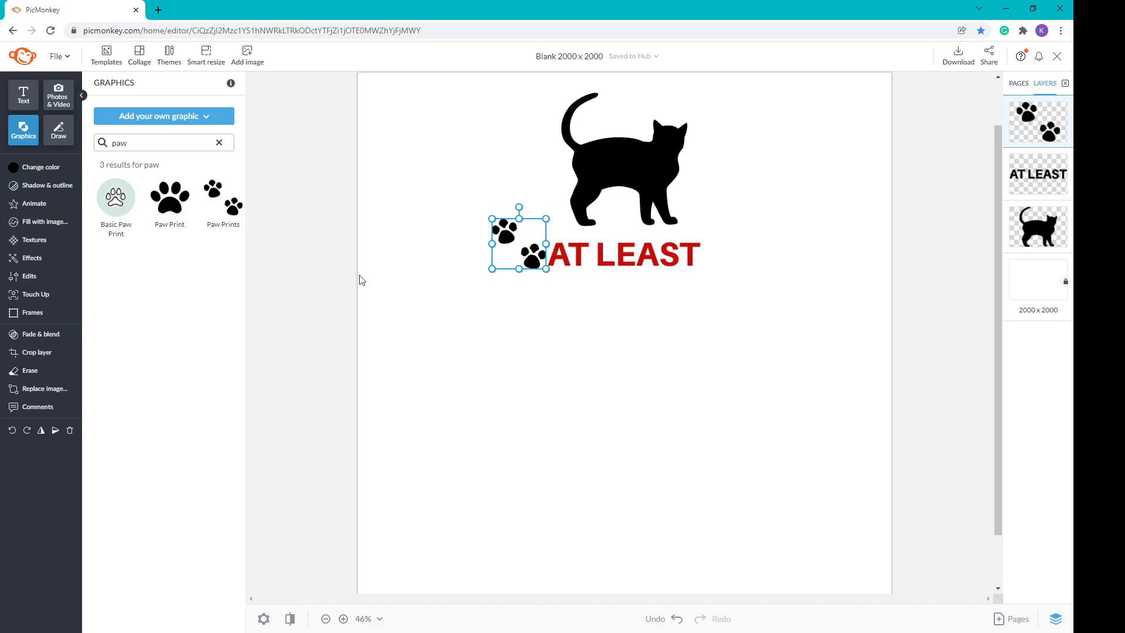
Step: Flip the left paw prints horizontally
left_click(35, 281)
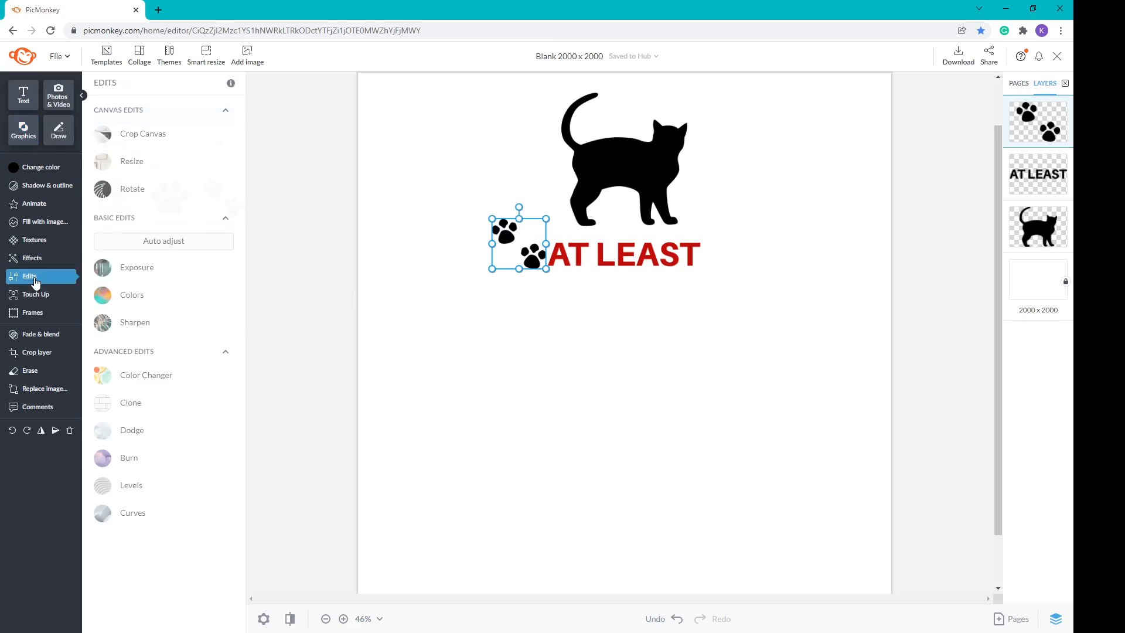
left_click(130, 190)
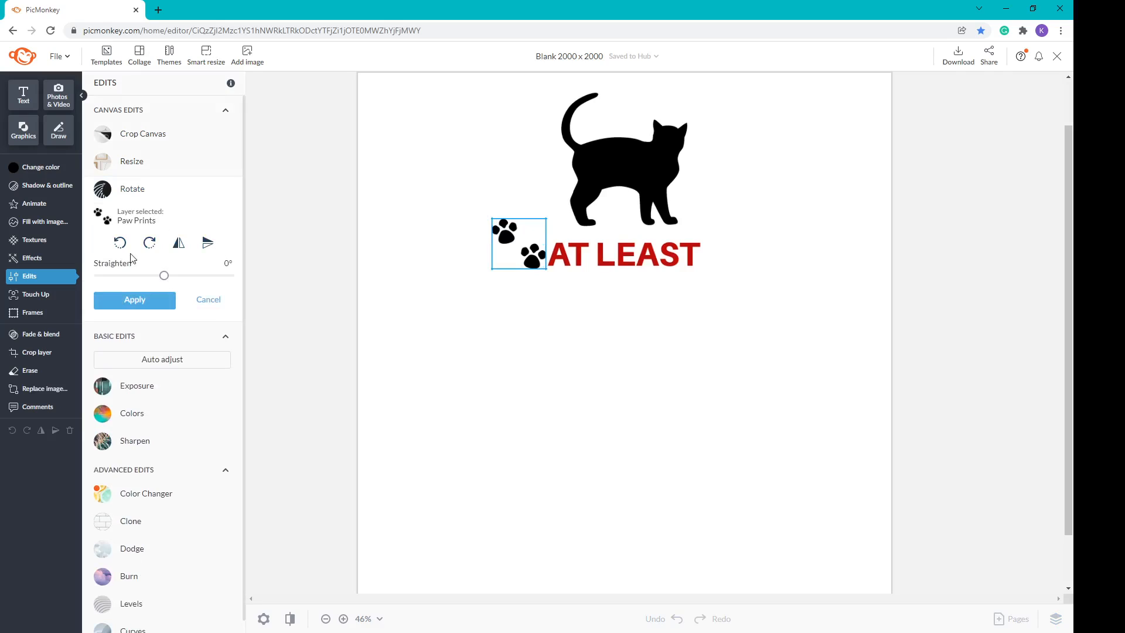
left_click(179, 243)
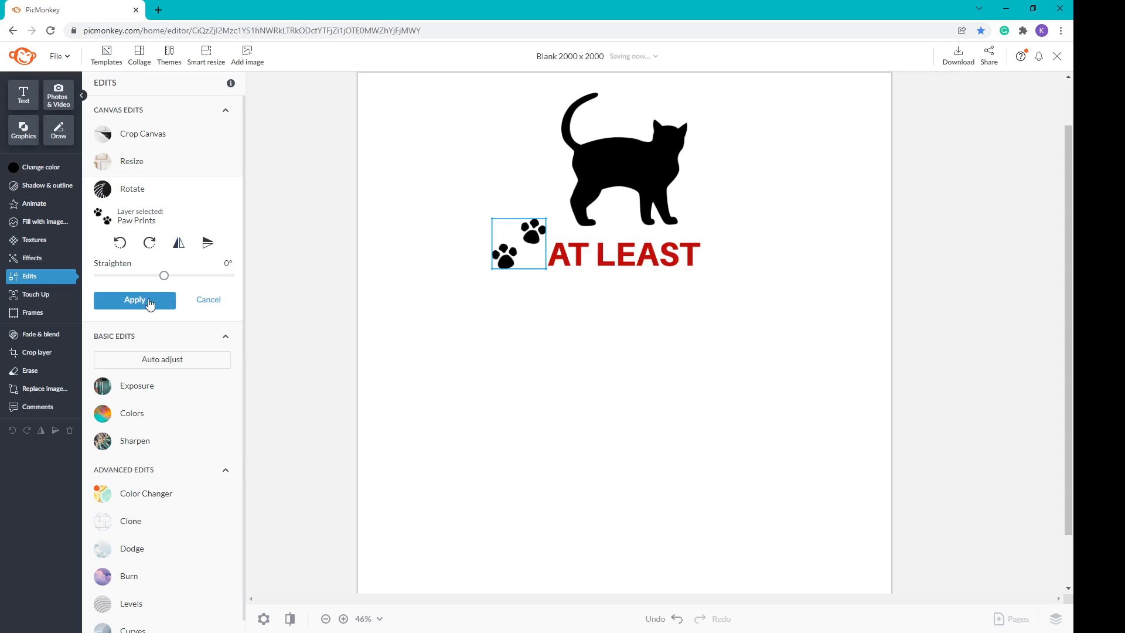
left_click(149, 302)
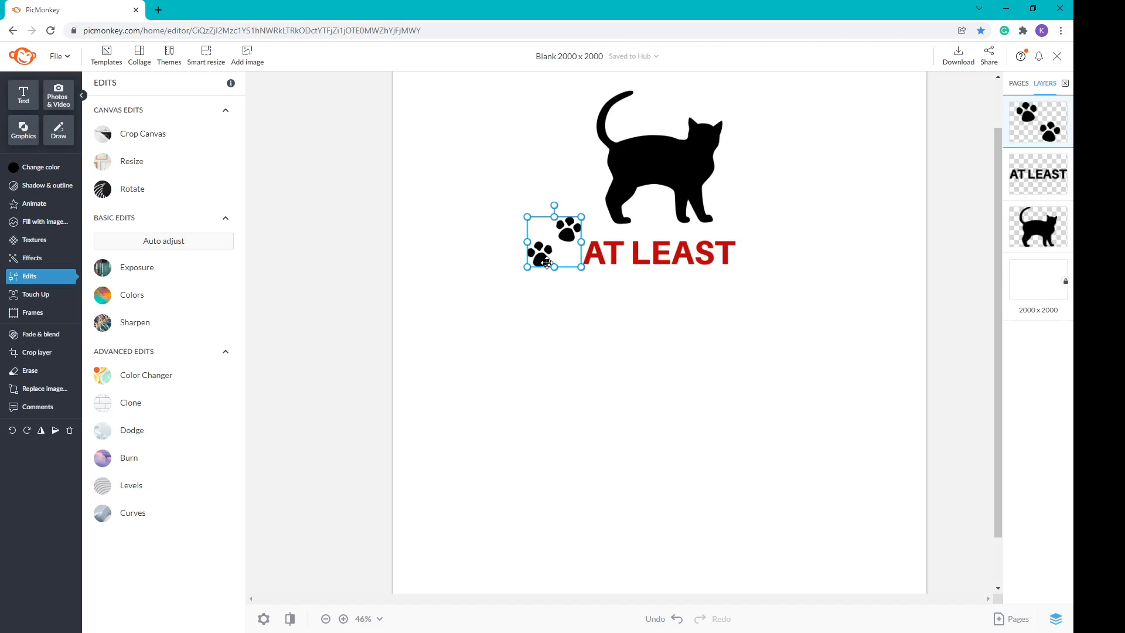
Step: Duplicate the paw prints, place the copy right of AT LEAST, and flip it back horizontally
key("ctrl+d")
left_click_drag(546, 262, 780, 246)
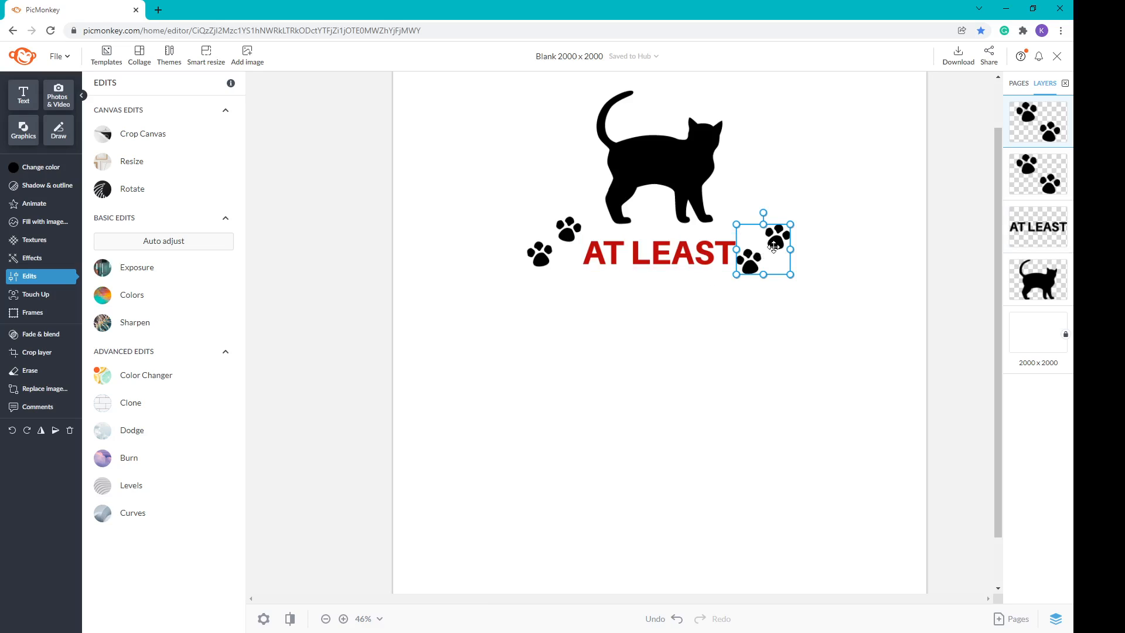
key("Right")
left_click_drag(774, 247, 790, 242)
key("Right")
key("Right")
key("Right")
key("Right")
key("Right")
key("Right")
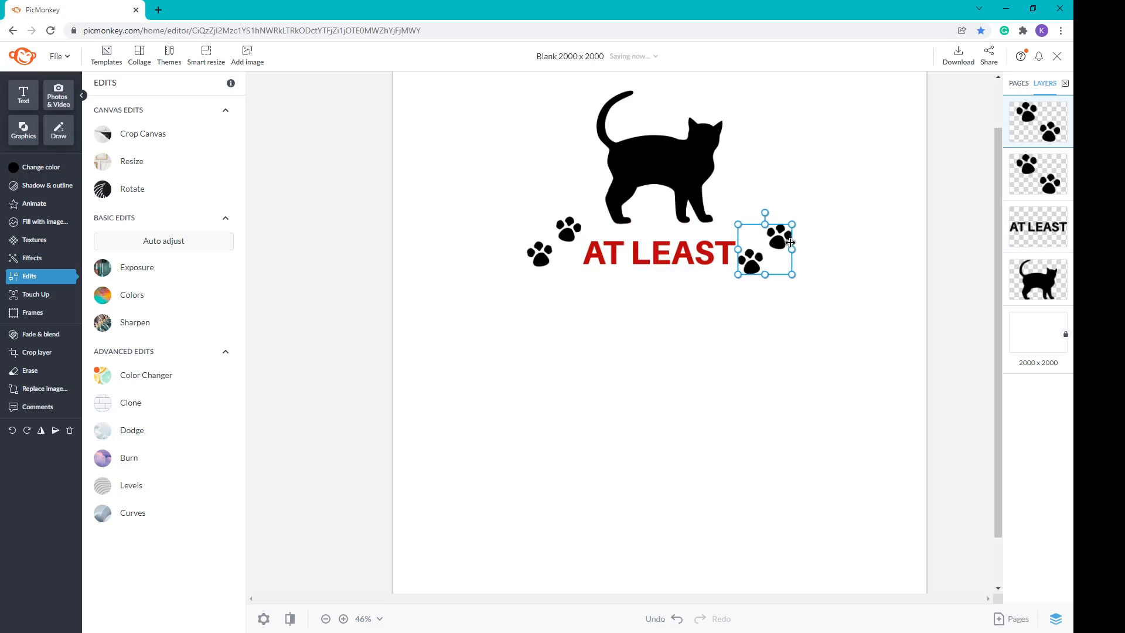
left_click(126, 188)
left_click(180, 245)
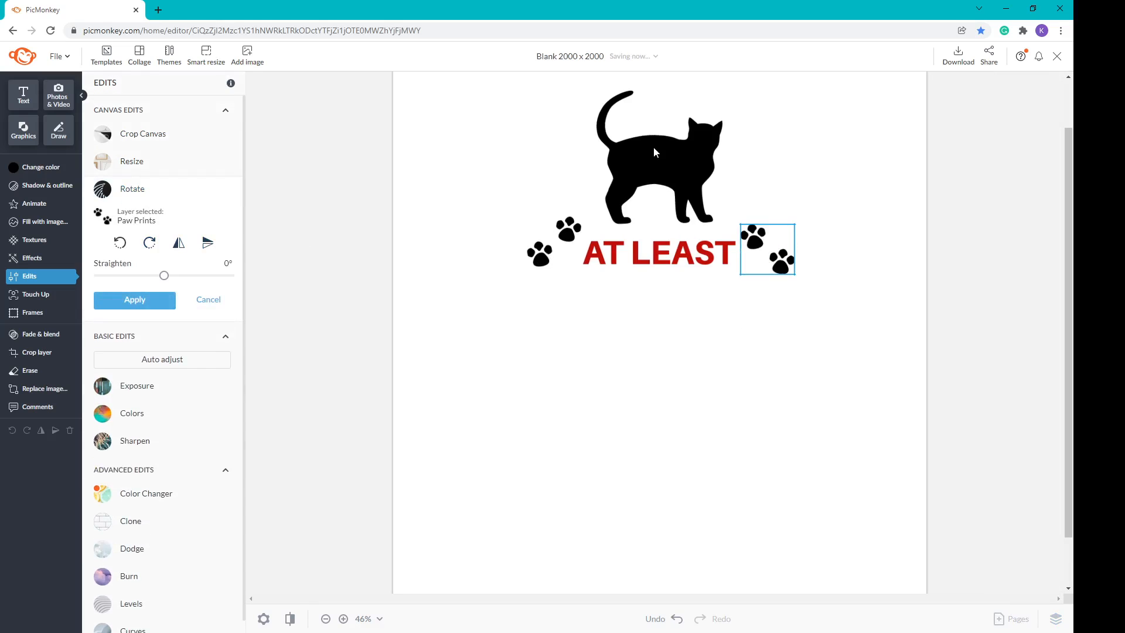
left_click(134, 299)
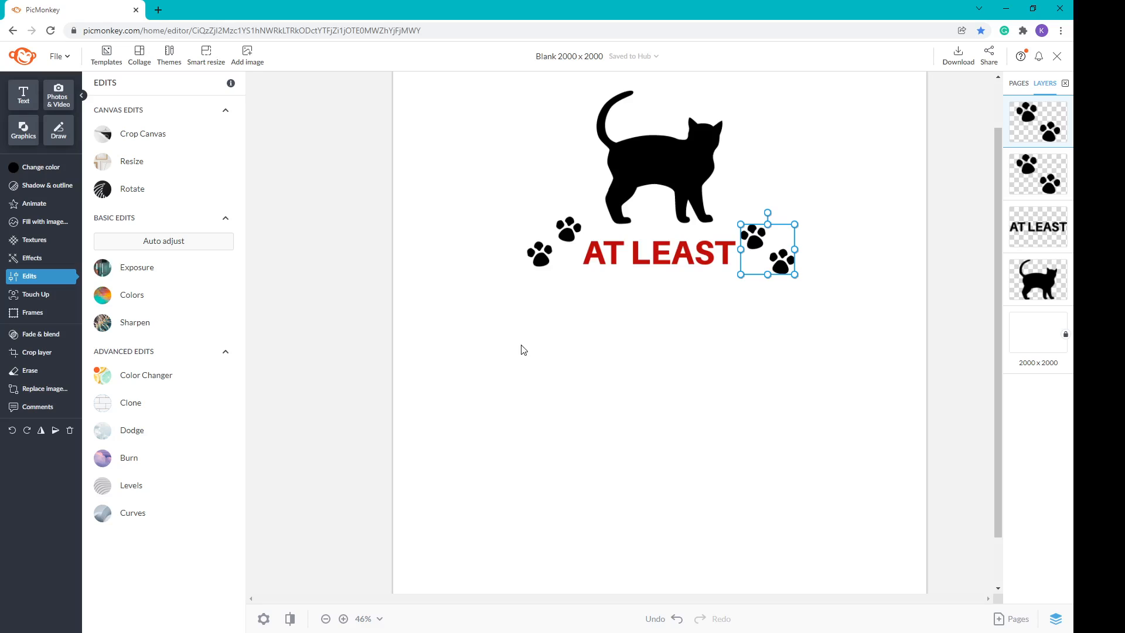
left_click(24, 129)
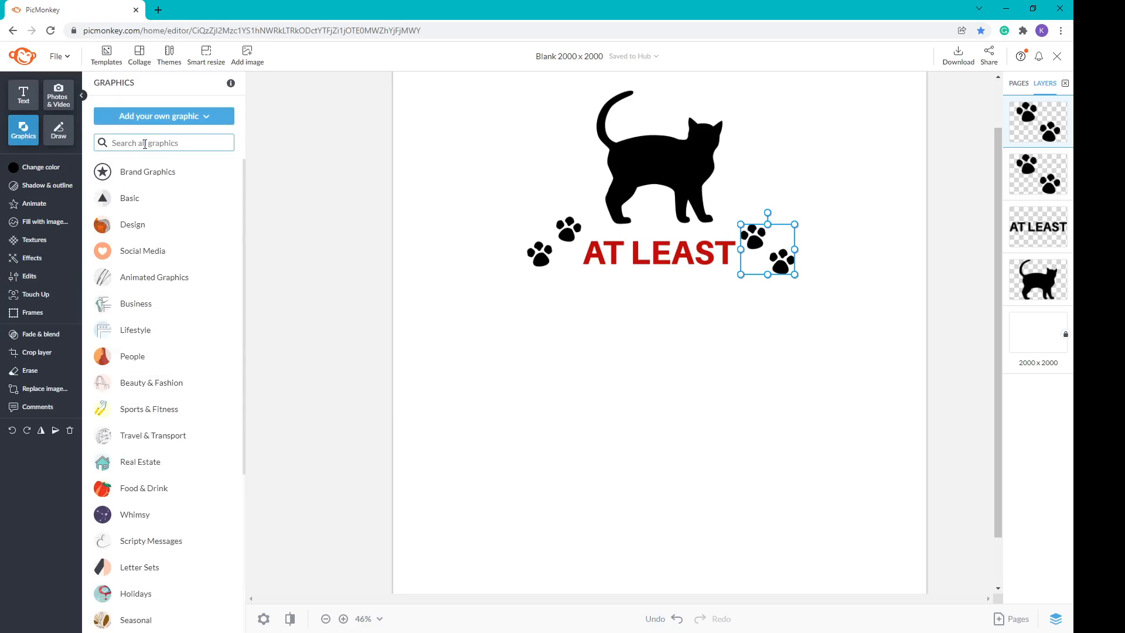
Step: Add a Broad Heart graphic, sized and placed beneath the left paw prints
type("broad hear")
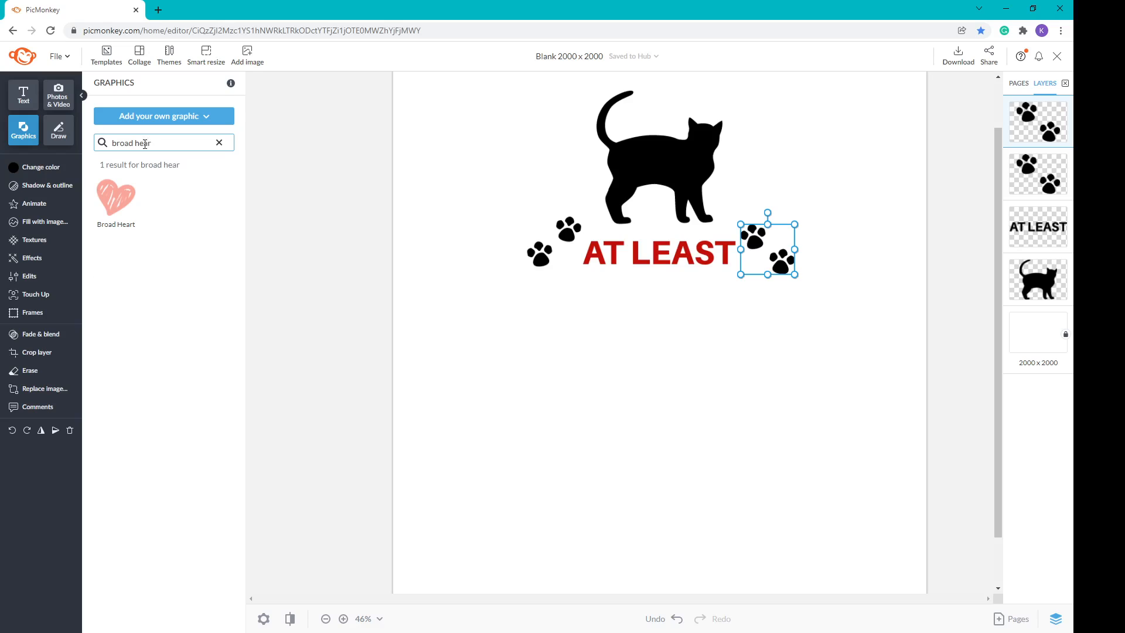
left_click(116, 199)
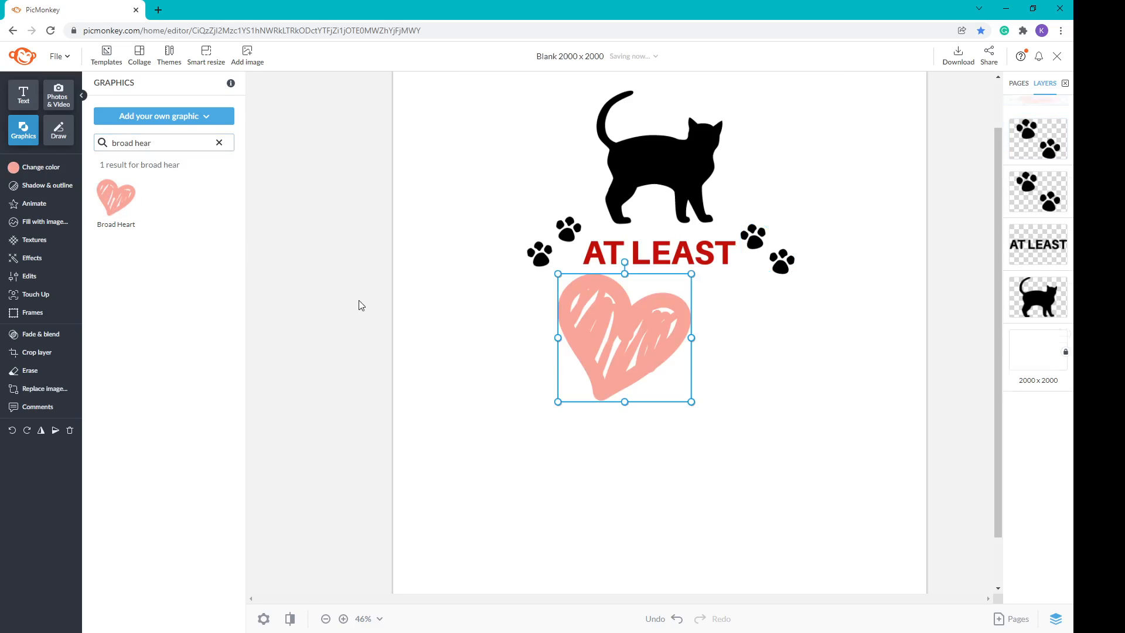
left_click_drag(698, 278, 629, 321)
left_click_drag(610, 360, 578, 310)
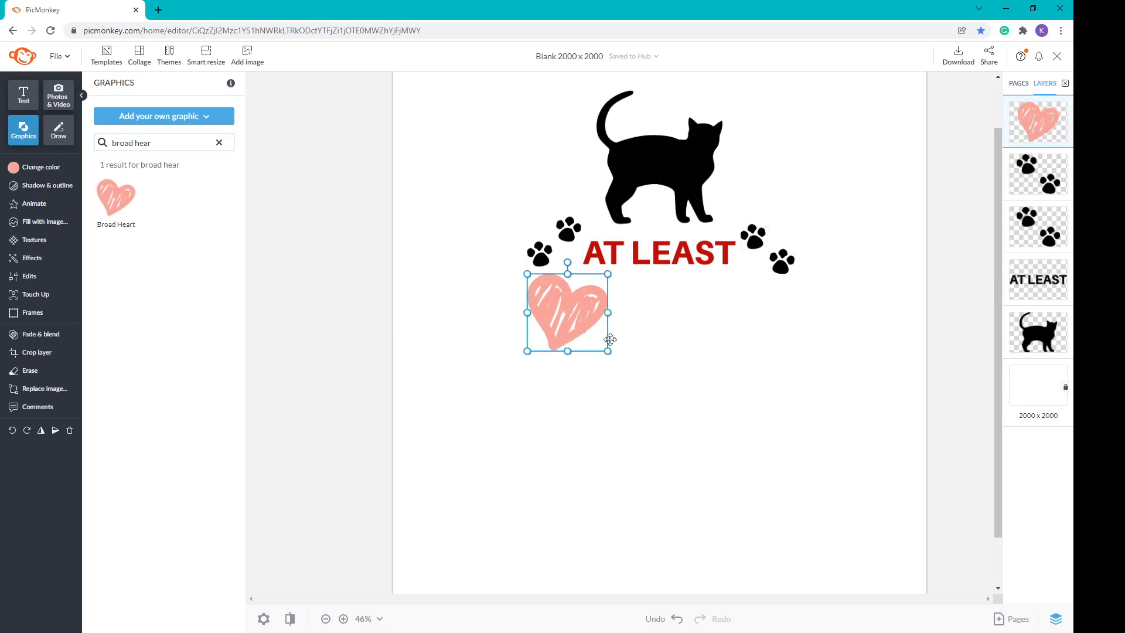
left_click_drag(607, 351, 635, 377)
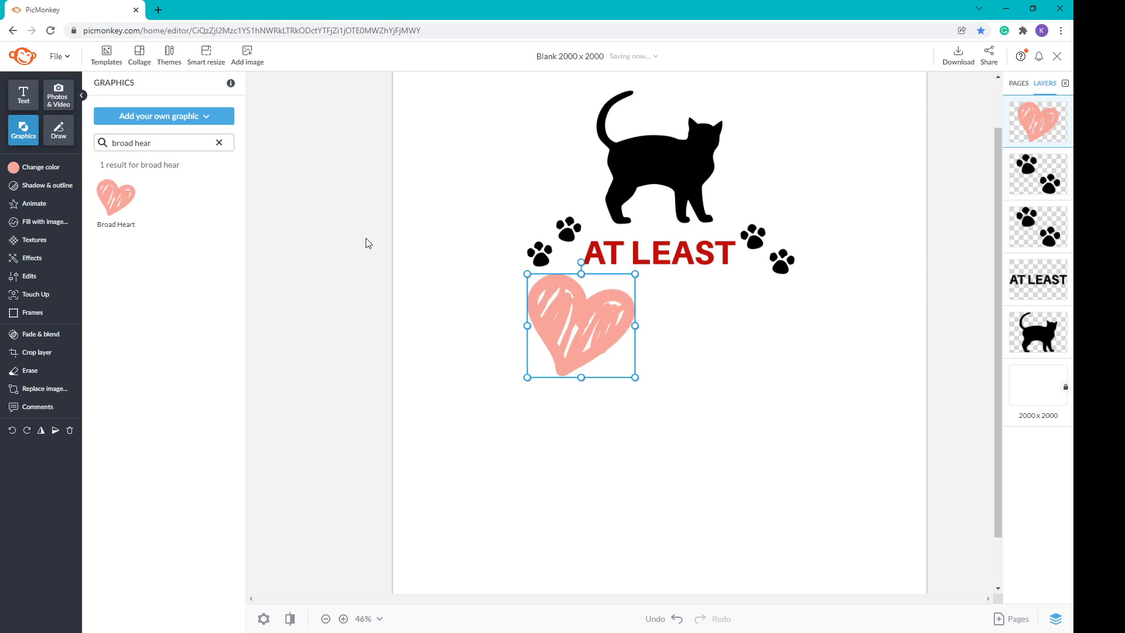
left_click(24, 95)
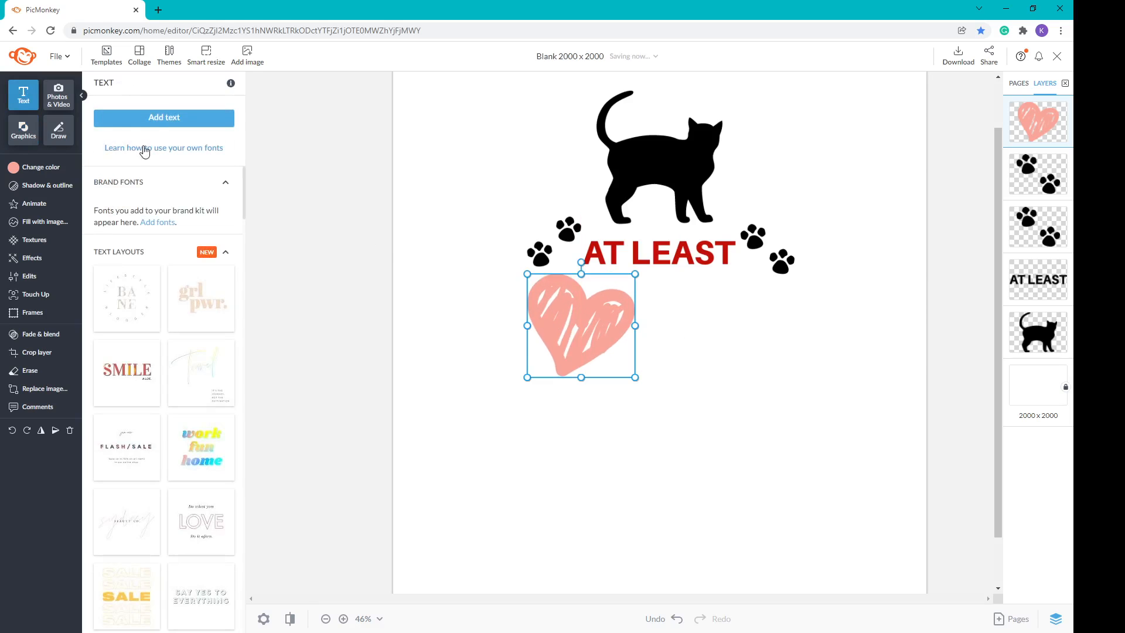
Step: Add the word 'MY' in white Leckerli, enlarged and centred on the pink heart
left_click(164, 118)
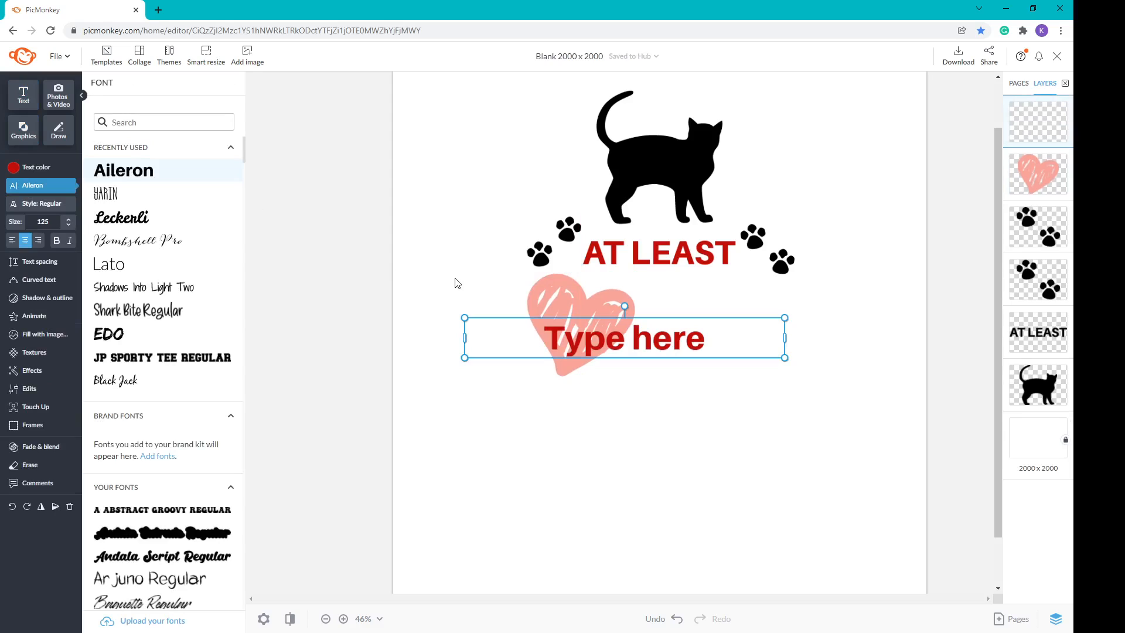
type("MY")
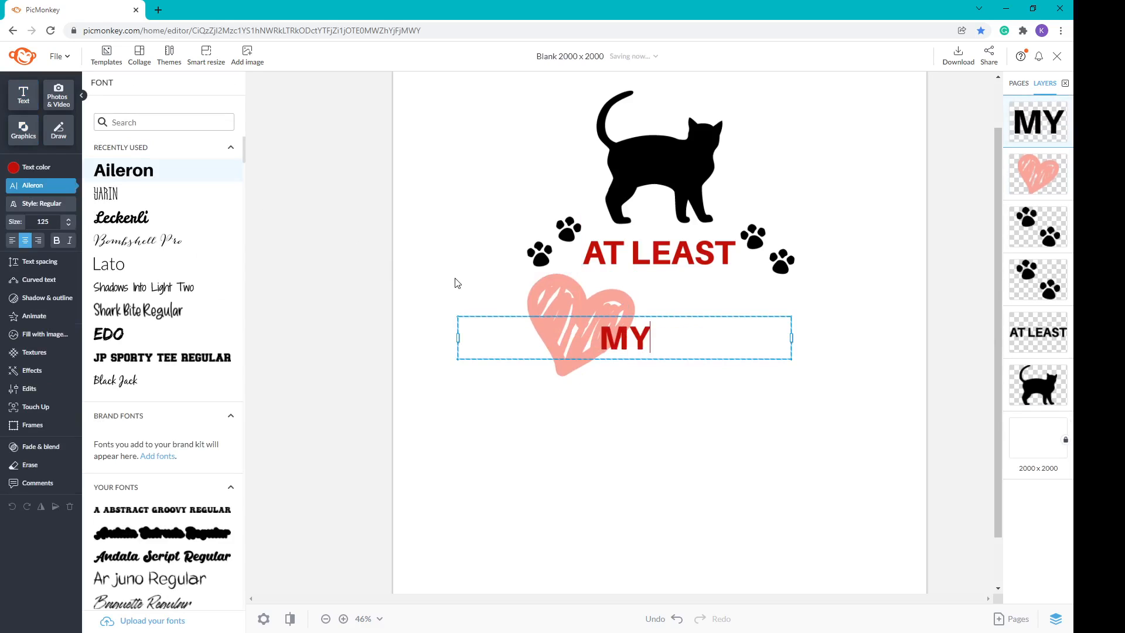
key("ctrl+a")
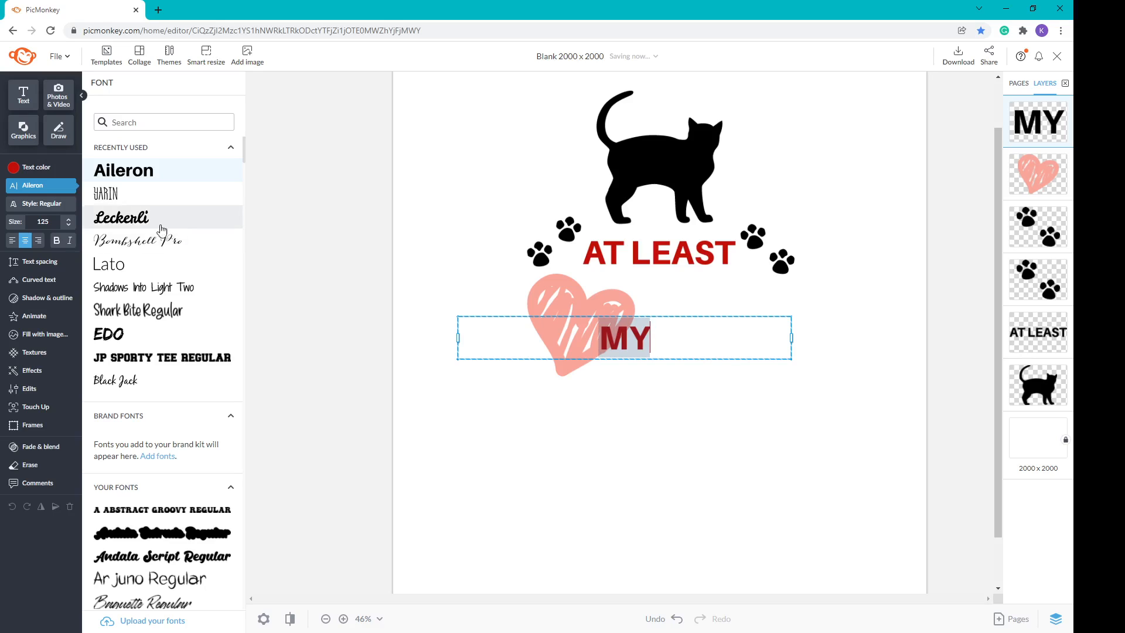
left_click(102, 226)
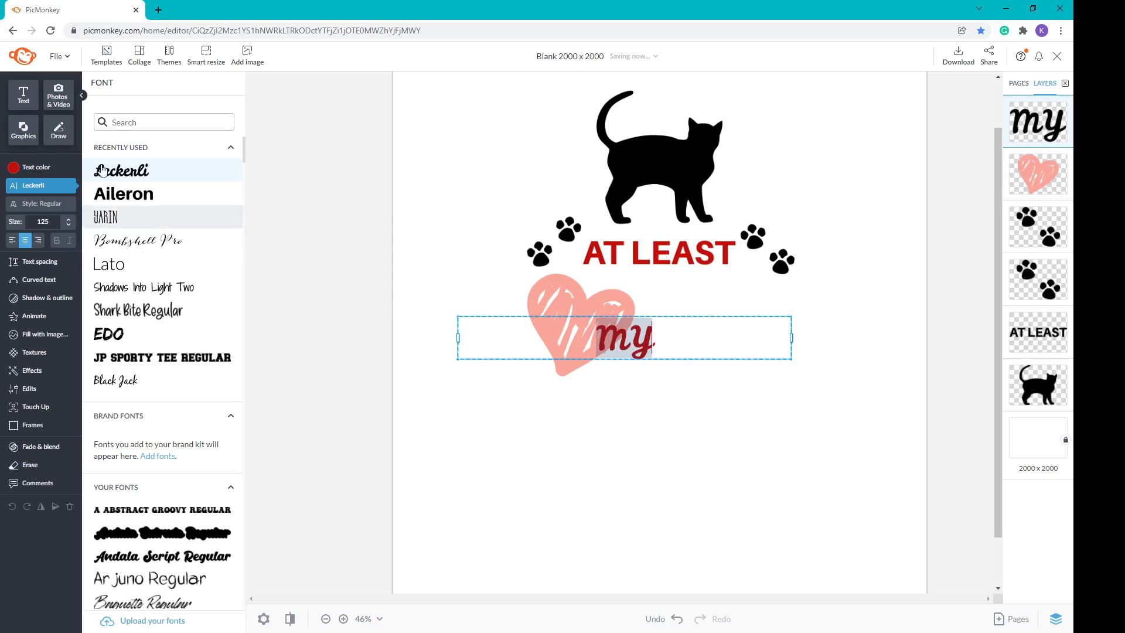
left_click(35, 168)
left_click(228, 292)
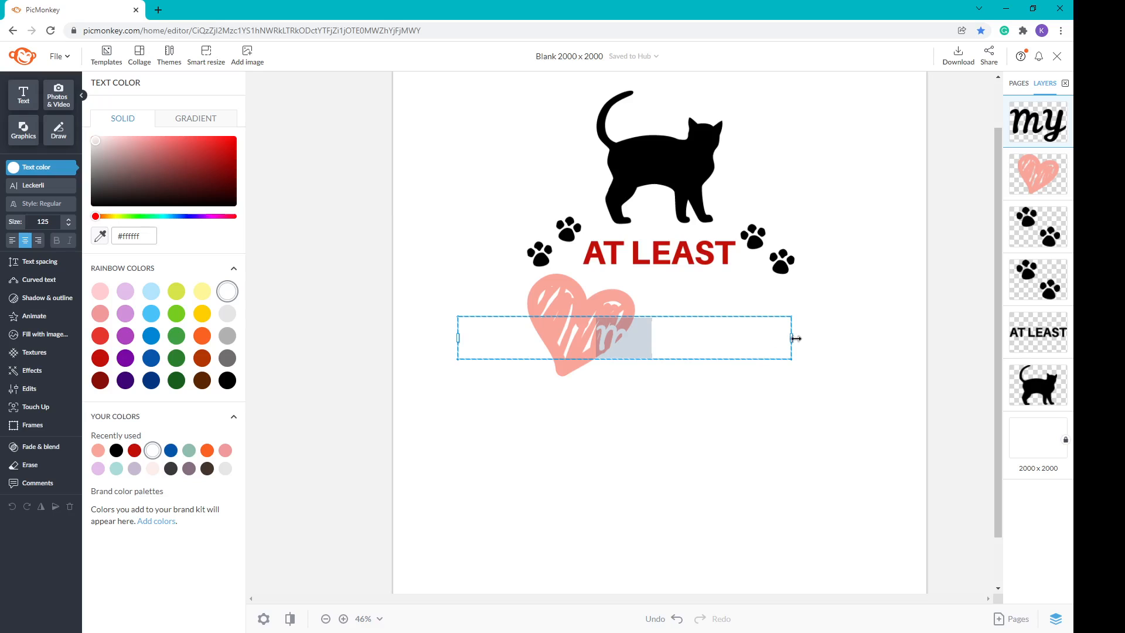
left_click_drag(791, 340, 571, 346)
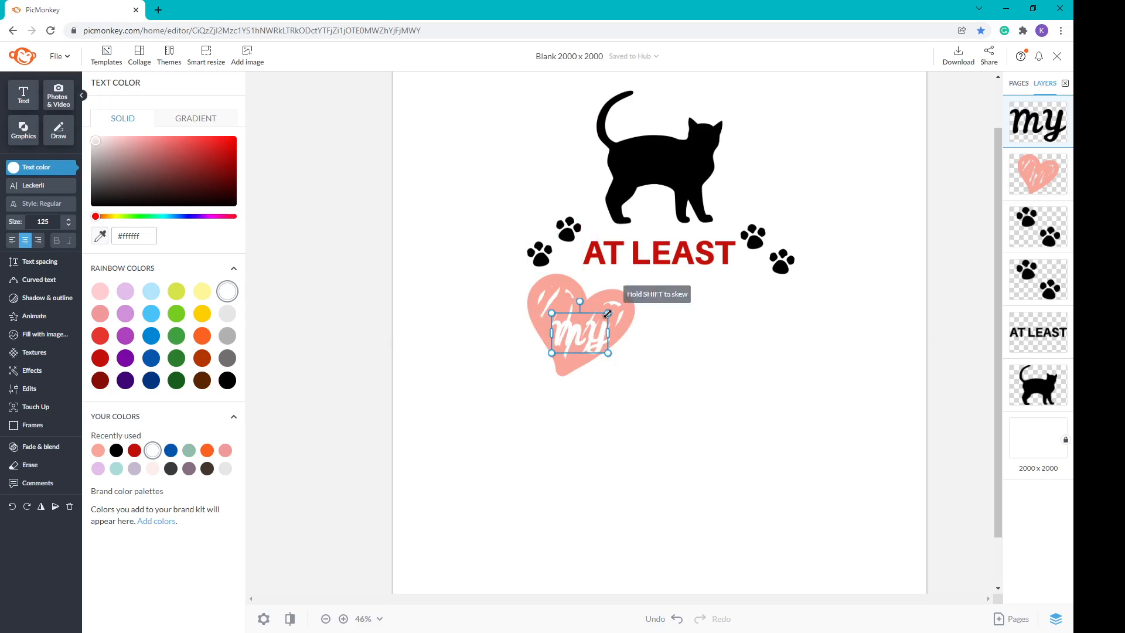
left_click_drag(609, 311, 577, 318)
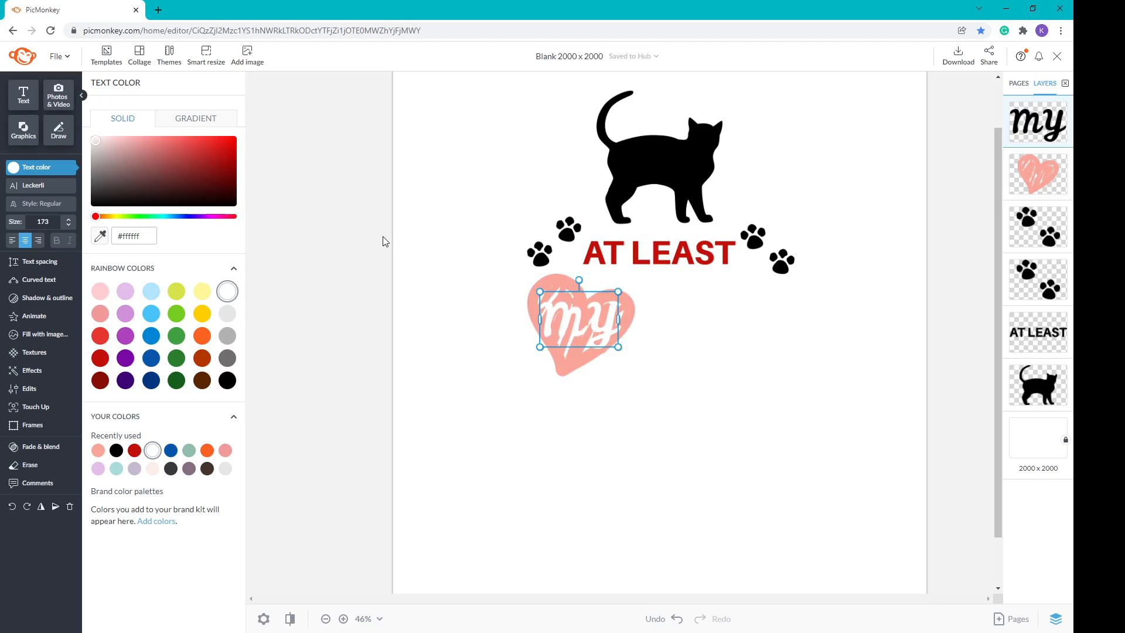
left_click(22, 98)
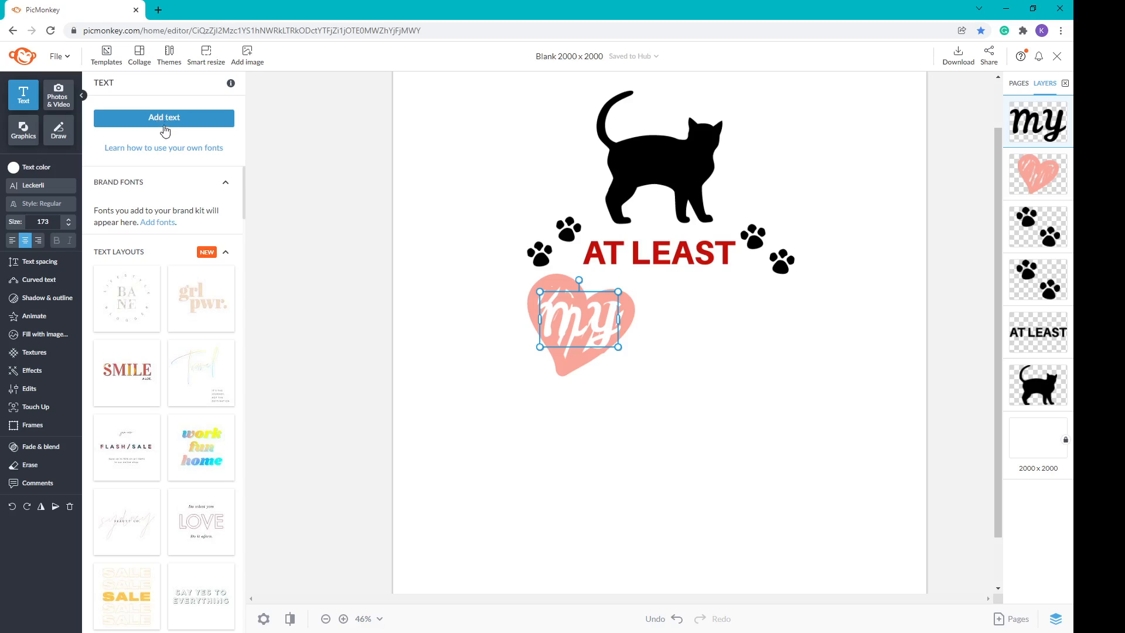
Step: Add a text box reading 'Cat' in black Bombshell Pro
left_click(166, 119)
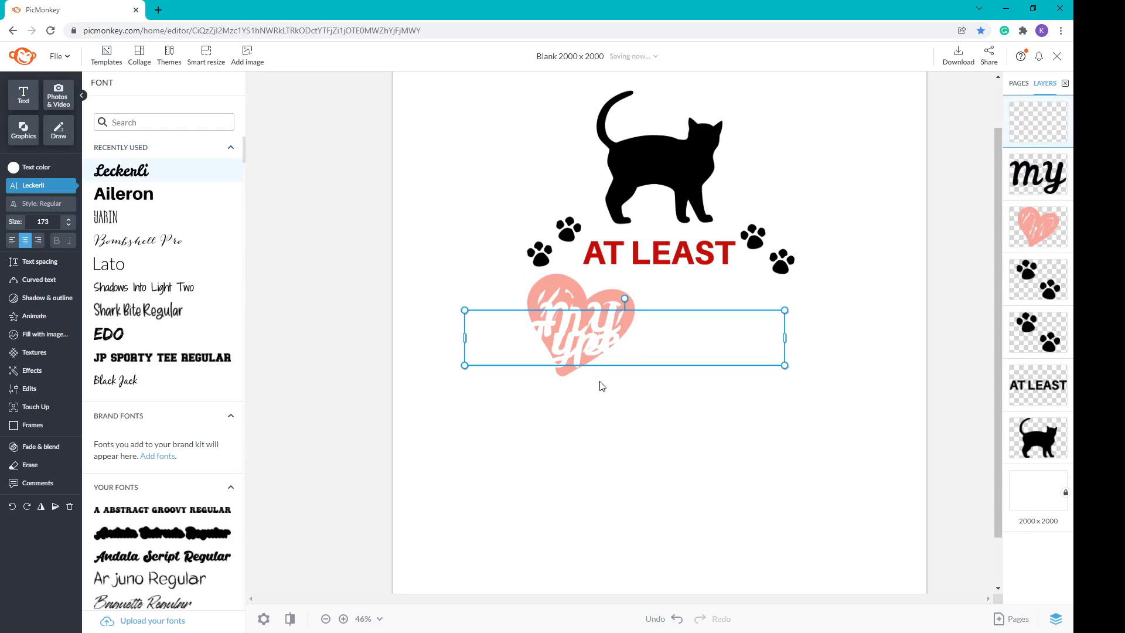
type("Cat")
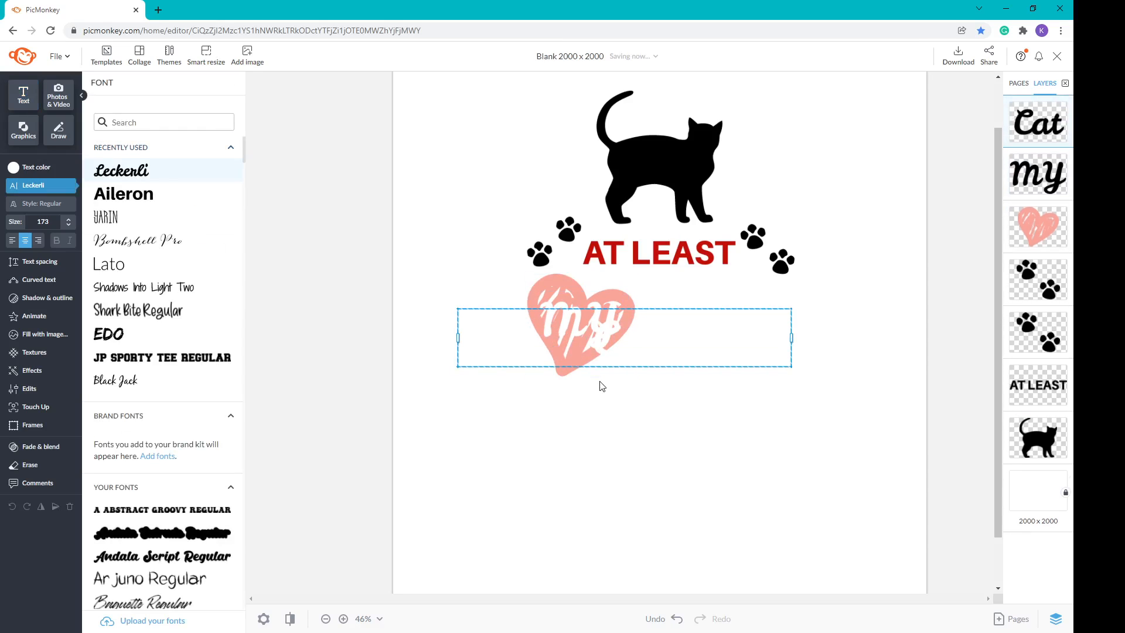
key("ctrl+a")
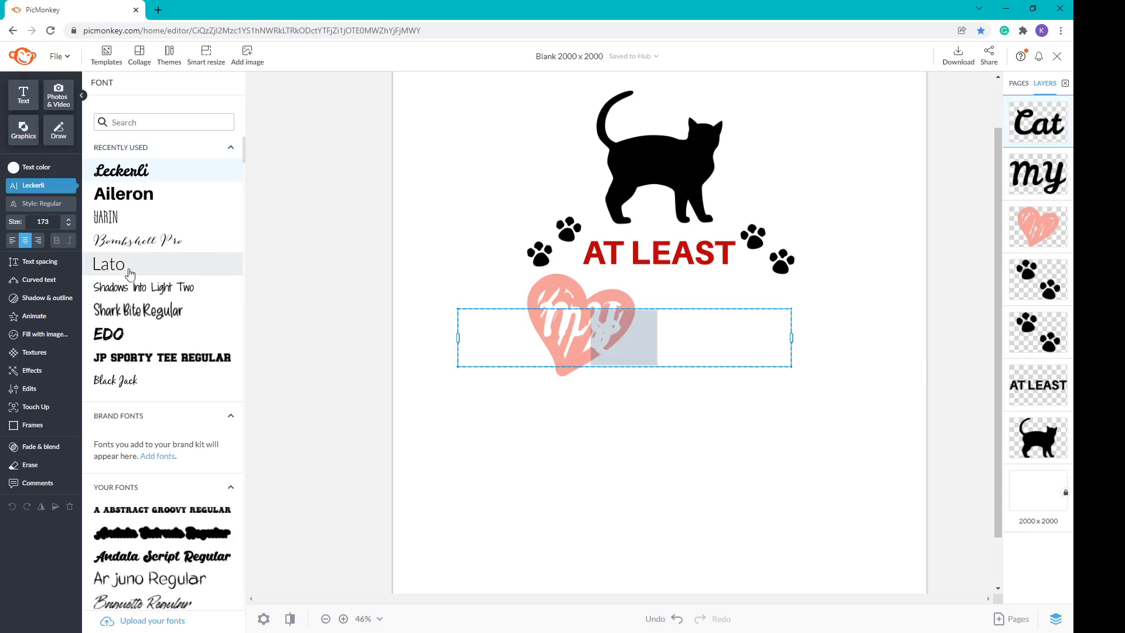
left_click(129, 245)
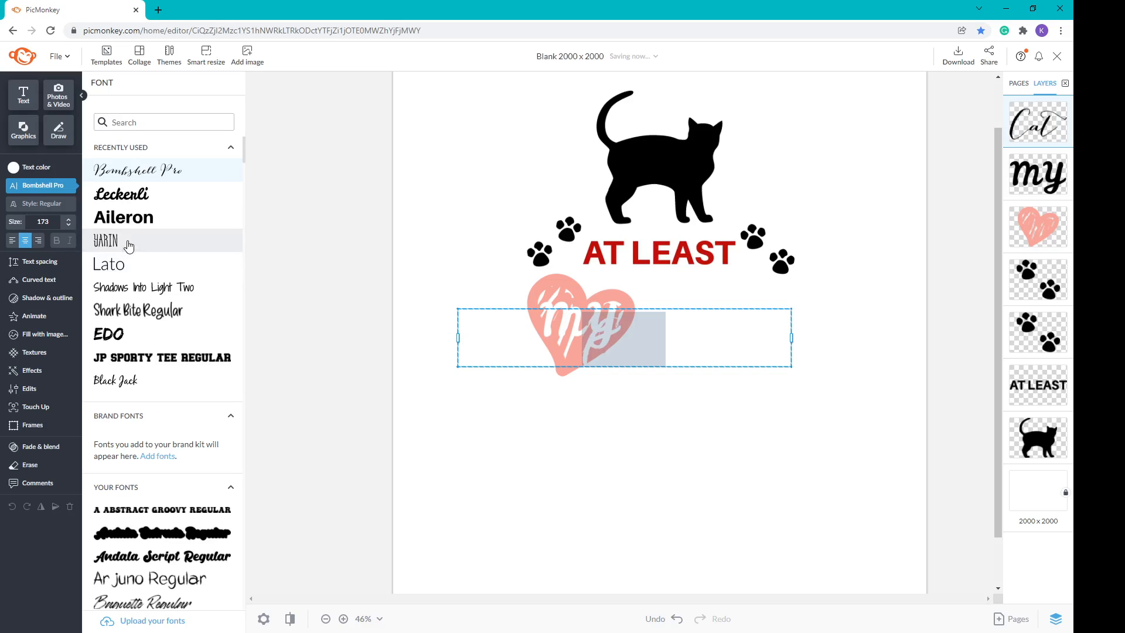
left_click(25, 169)
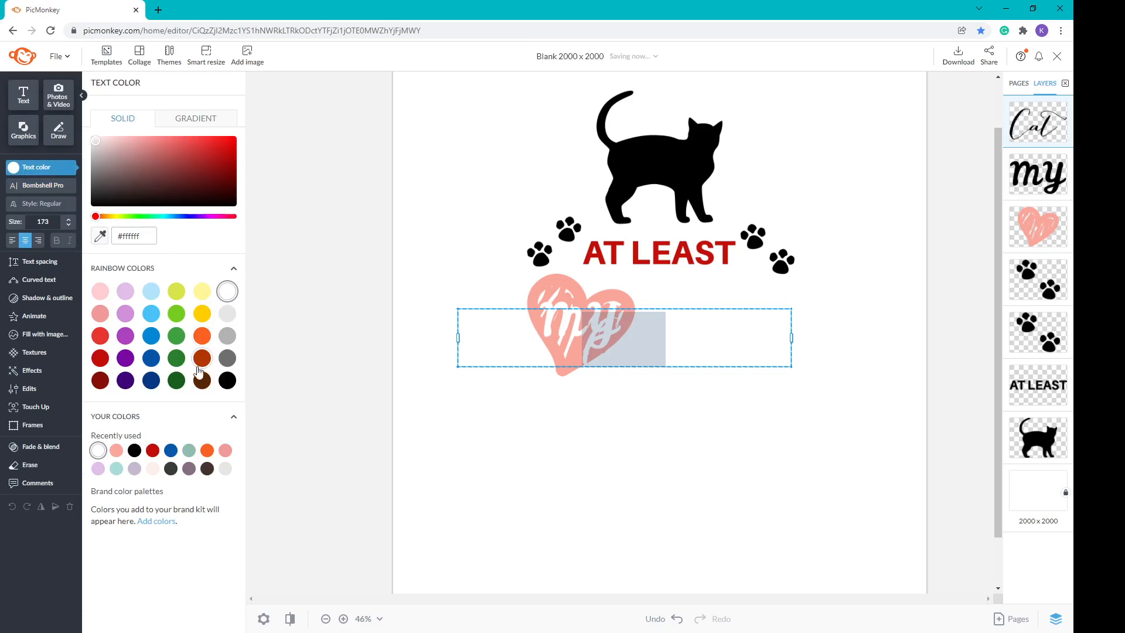
left_click(227, 380)
left_click(656, 449)
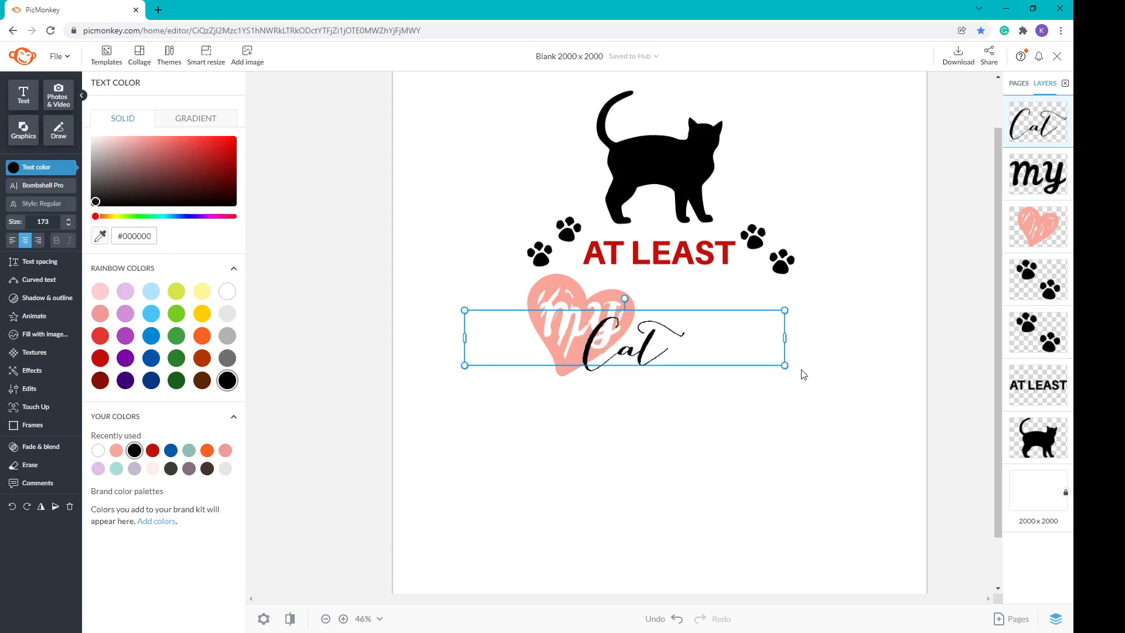
Step: Narrow the Cat box, enlarge it to size 243, and move it right of the heart
double_click(786, 336)
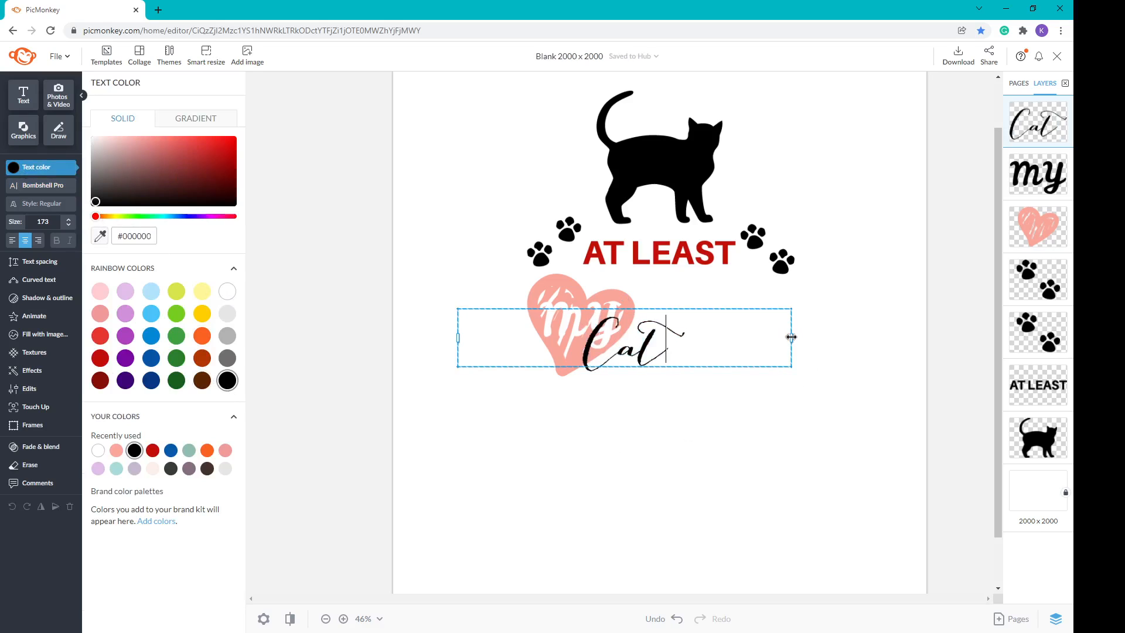
left_click_drag(791, 337, 503, 354)
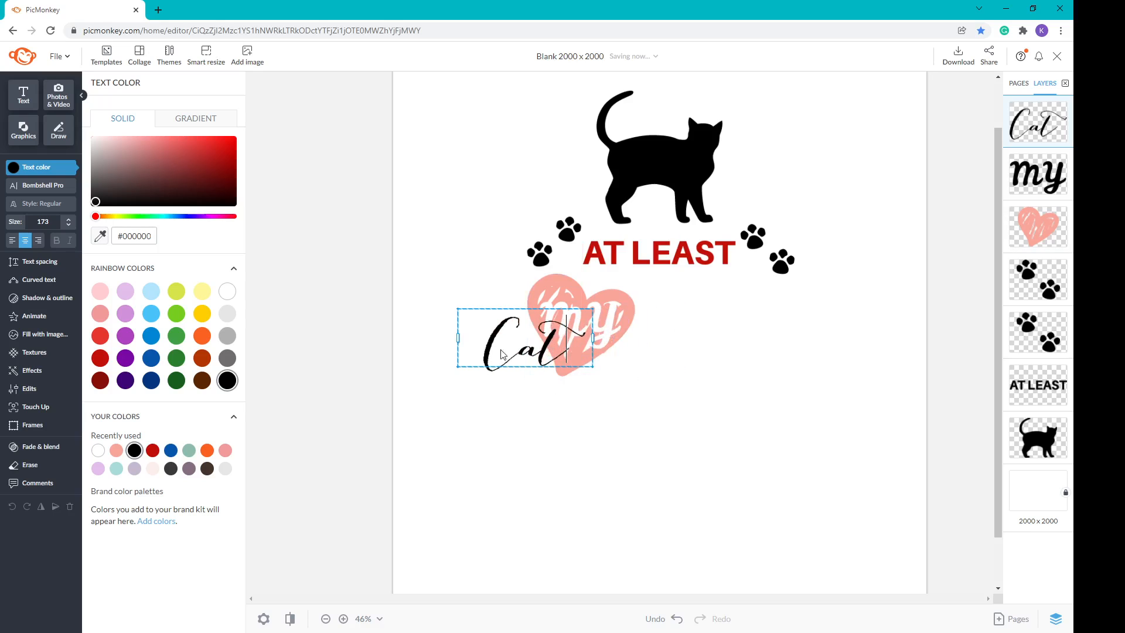
left_click(533, 407)
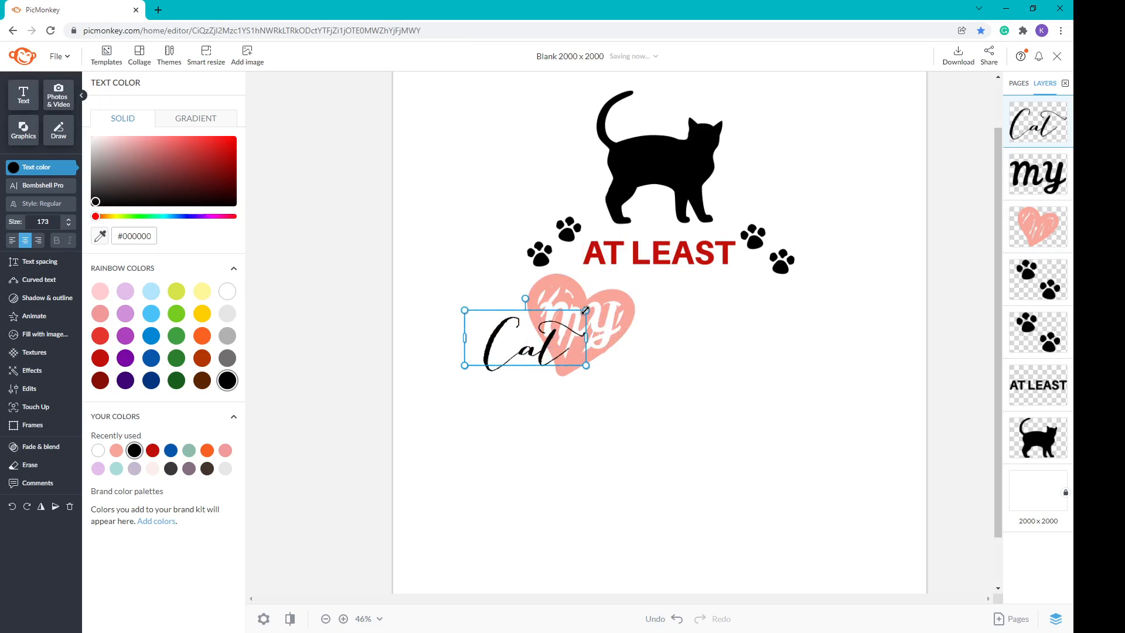
left_click_drag(585, 310, 640, 302)
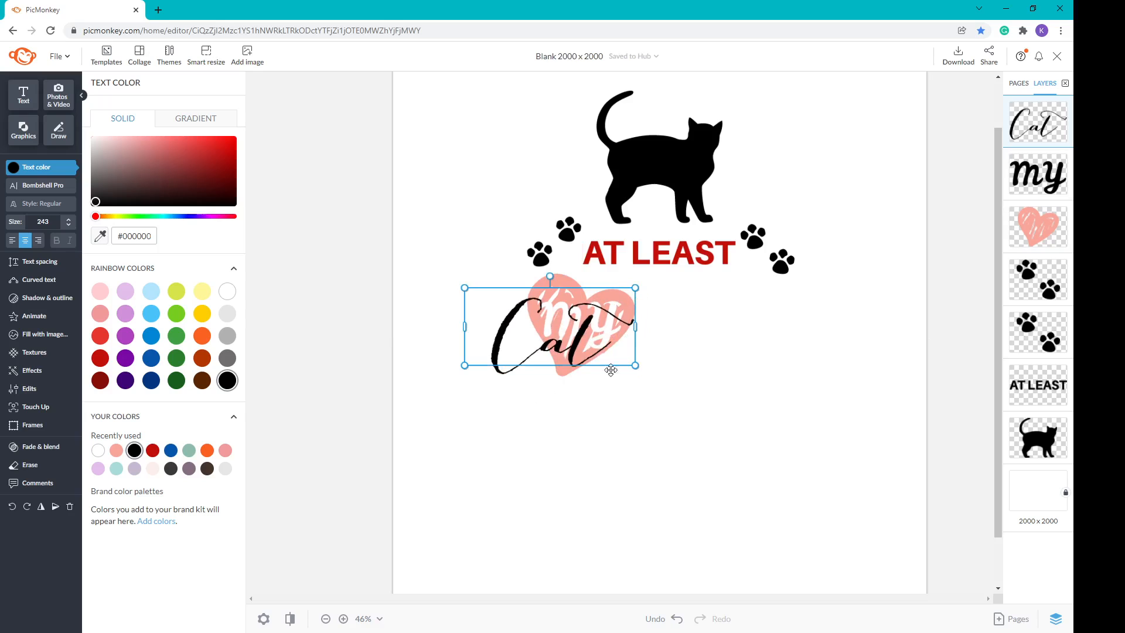
left_click_drag(544, 345, 696, 341)
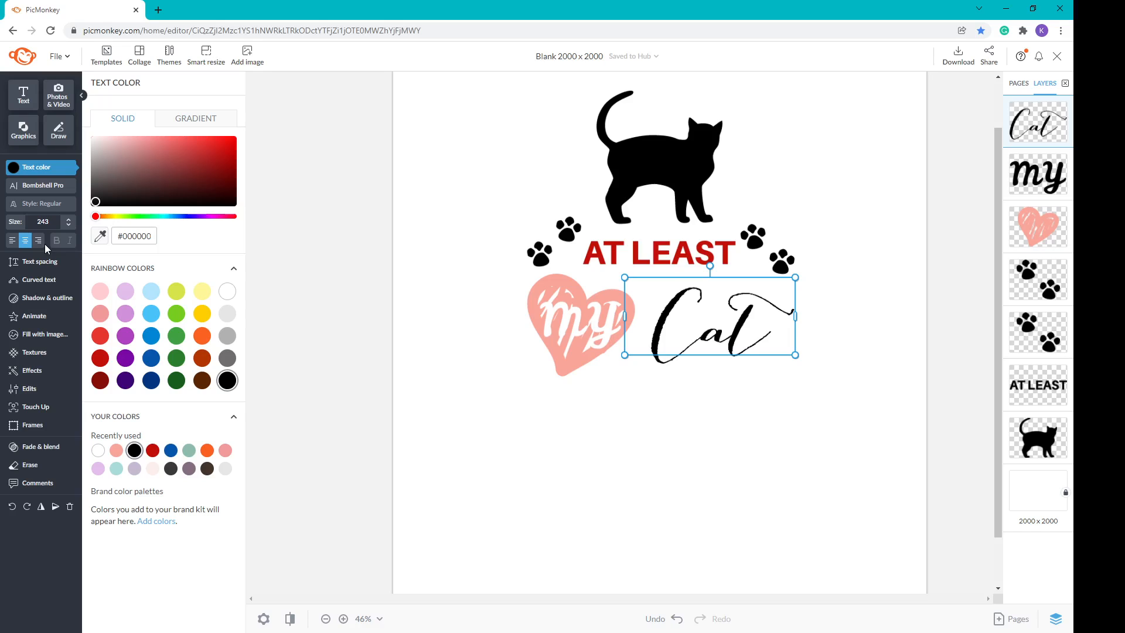
Step: Give the Cat text a thin black outline, lowering its thickness with the minus button
left_click(52, 302)
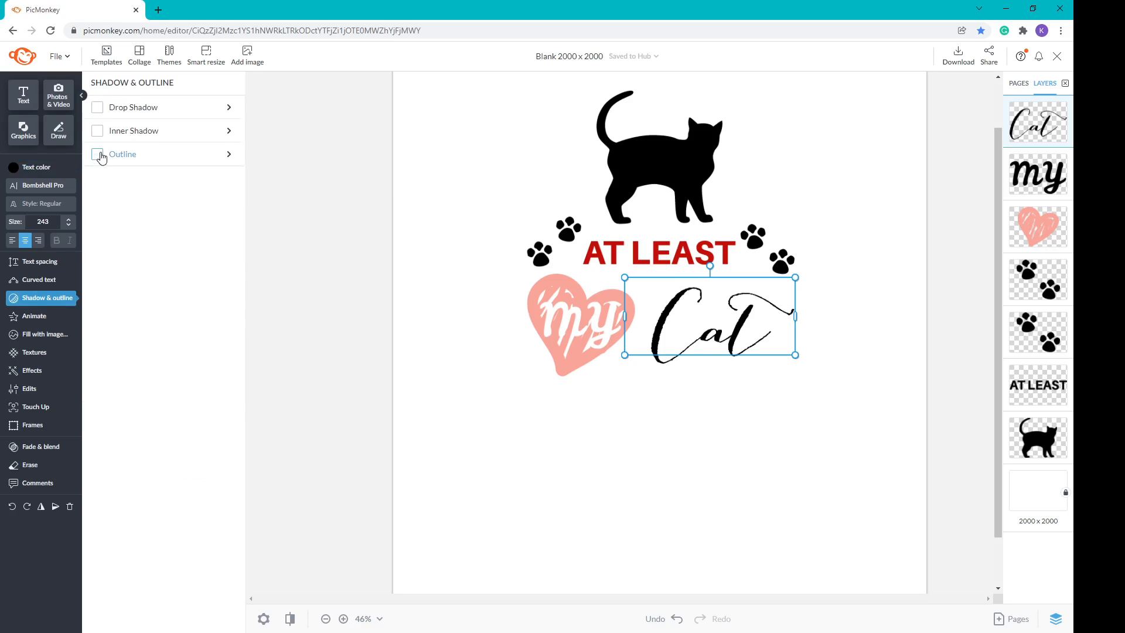
left_click(98, 154)
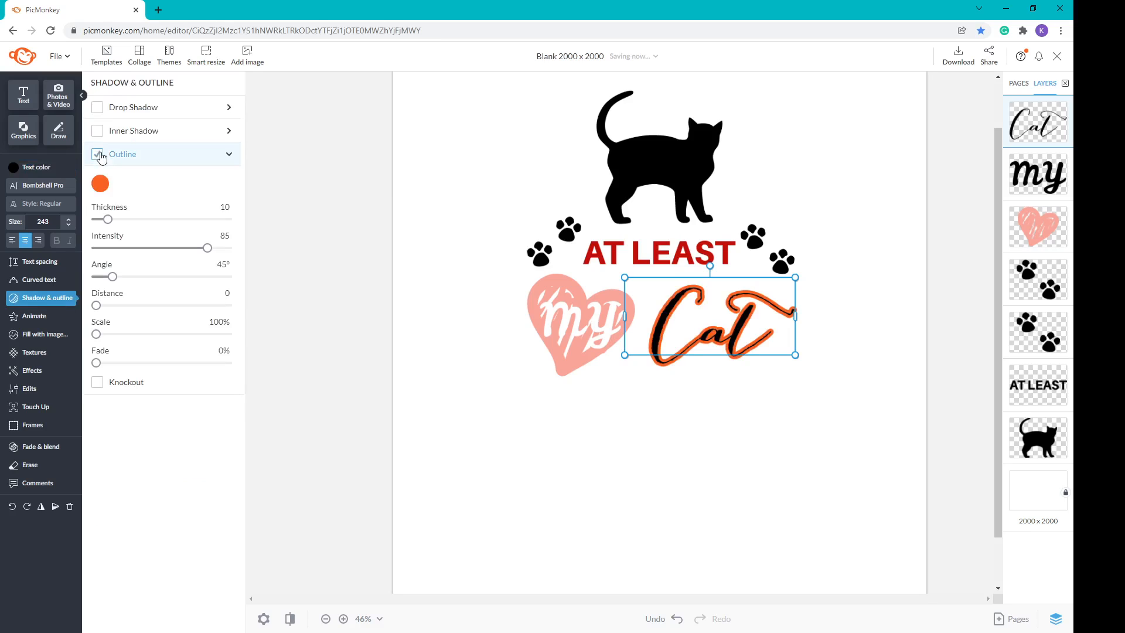
left_click(100, 184)
left_click(260, 453)
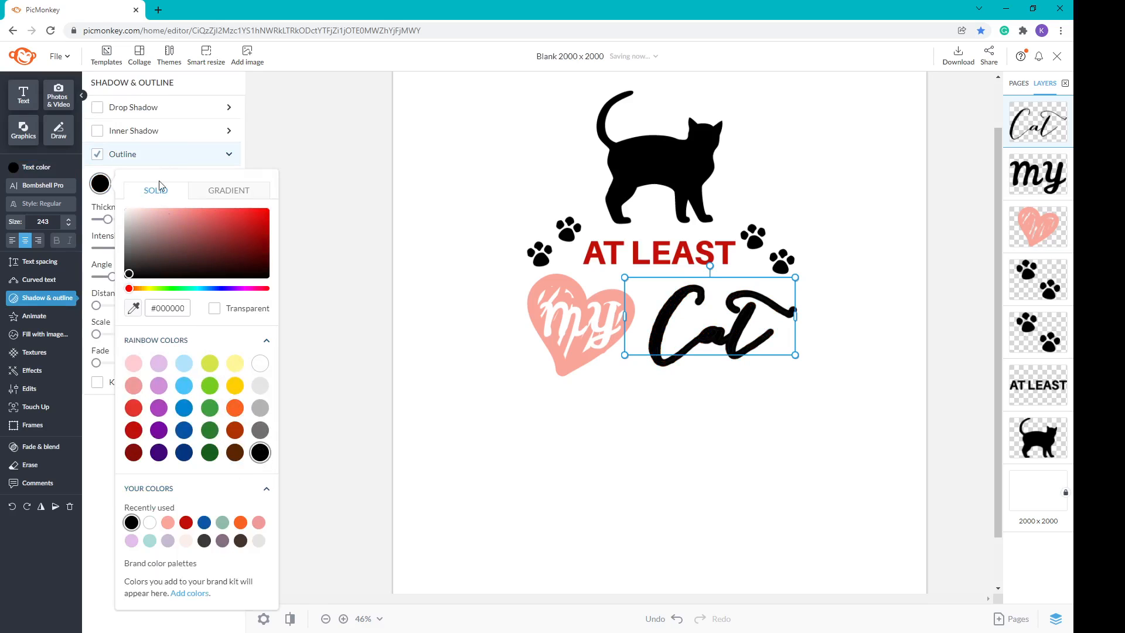
left_click(314, 181)
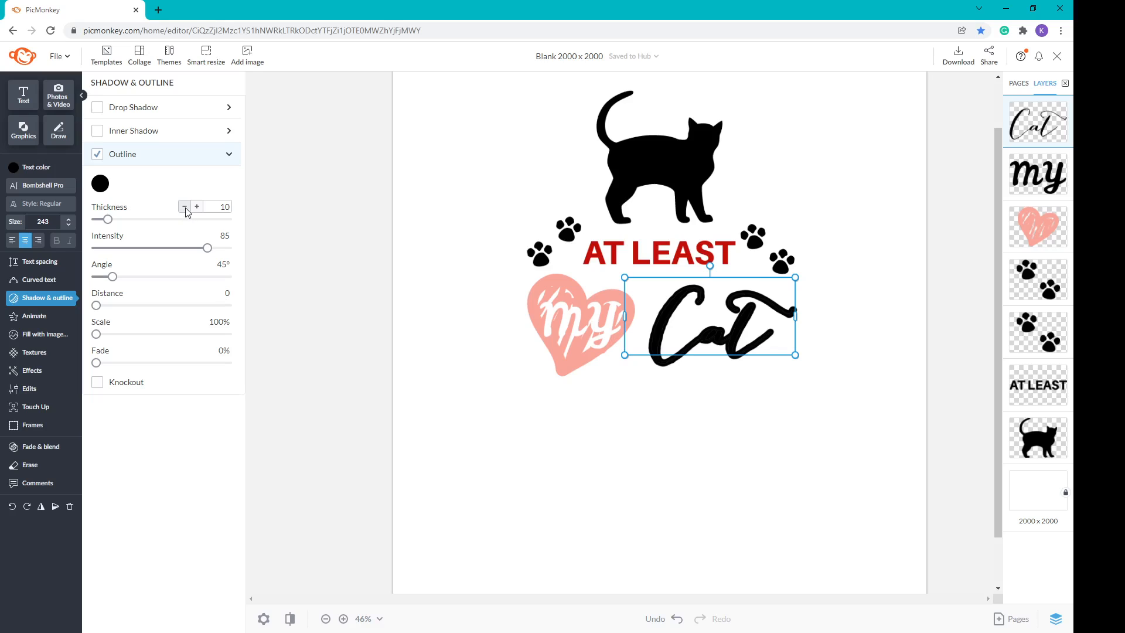
left_click(185, 207)
left_click(185, 207)
left_click(185, 207)
left_click(185, 207)
left_click(185, 207)
left_click(185, 207)
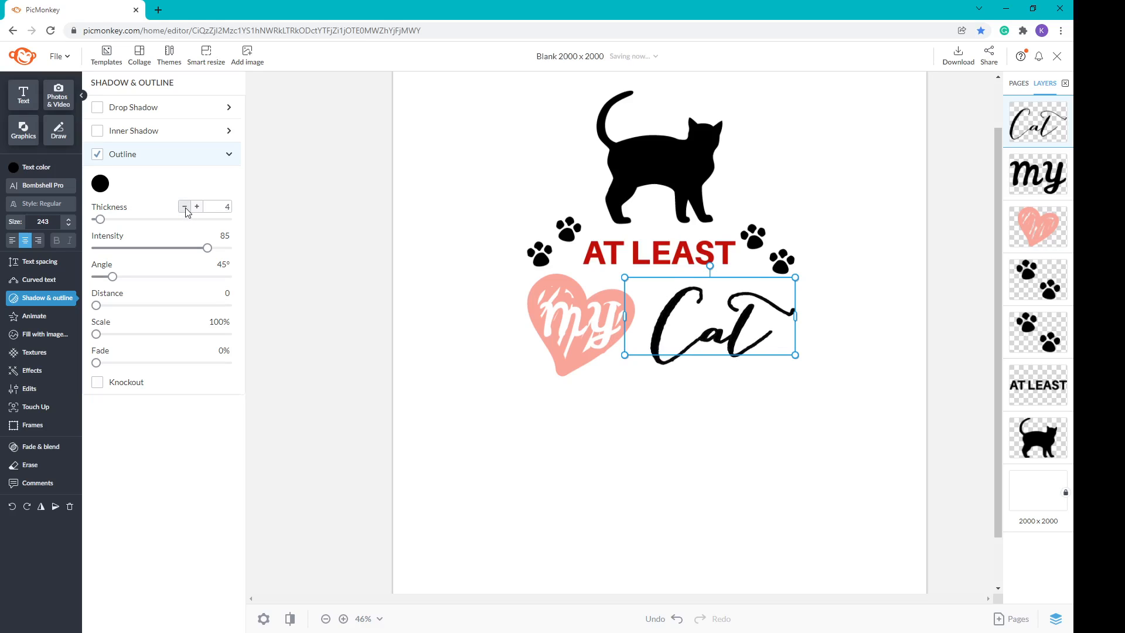
left_click(185, 207)
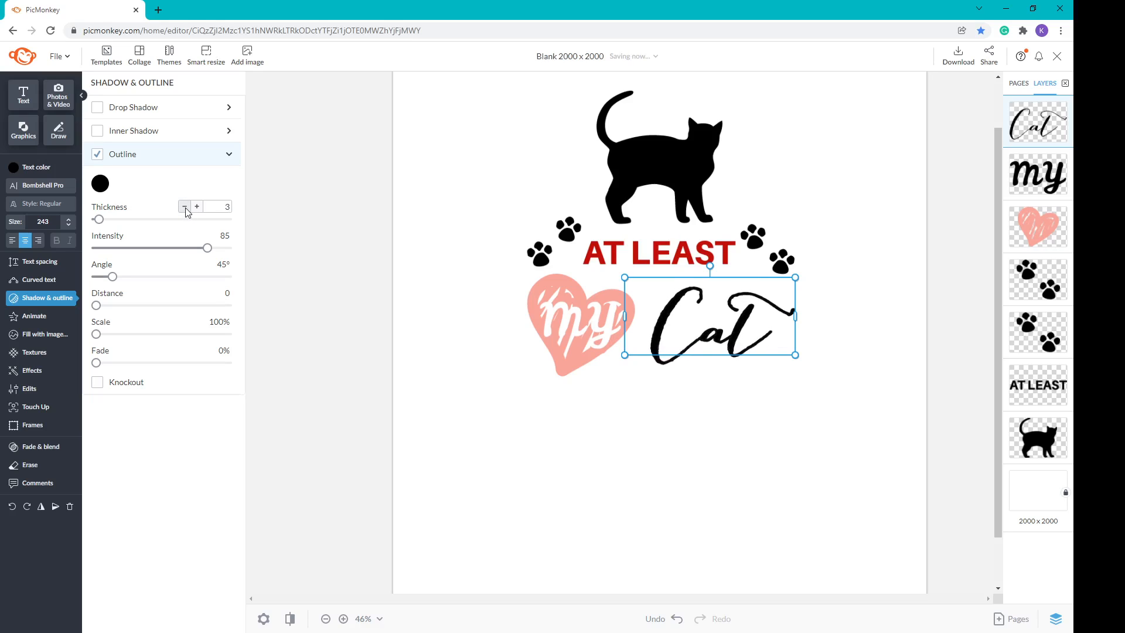
left_click(317, 490)
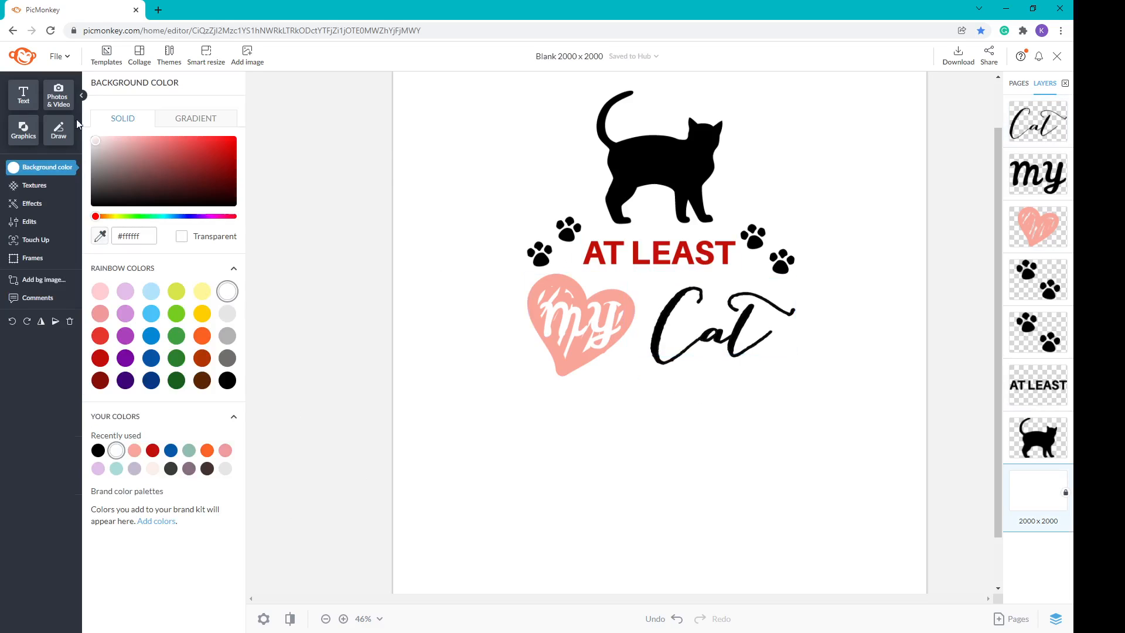
Step: Add 'LOVES ME' text in the Yarin font and narrow its box to fit
left_click(24, 100)
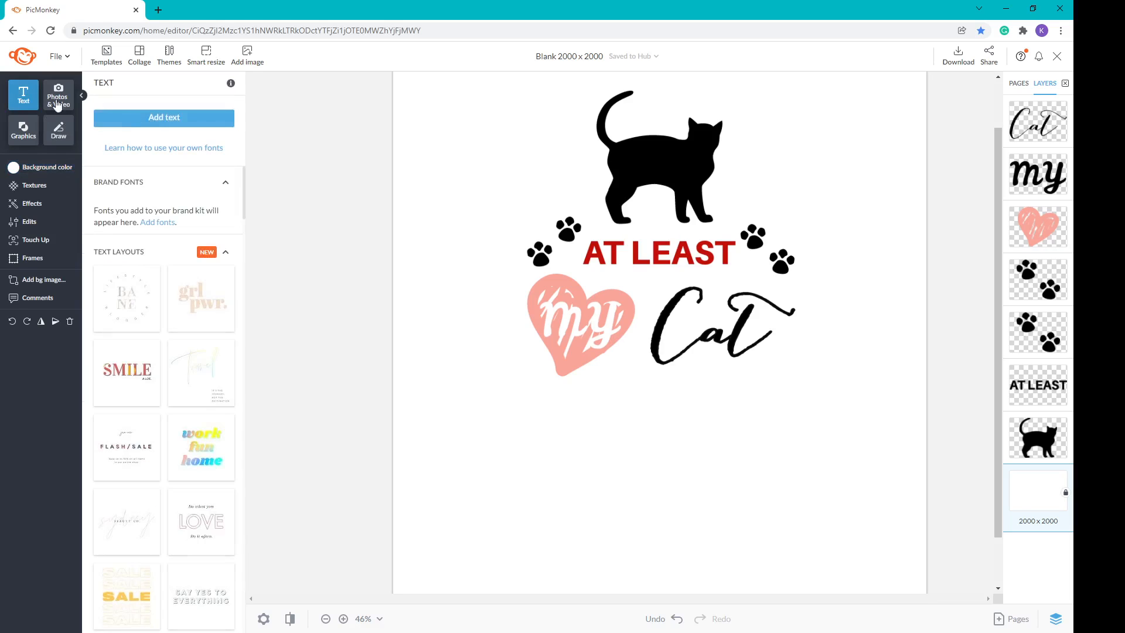
left_click(183, 122)
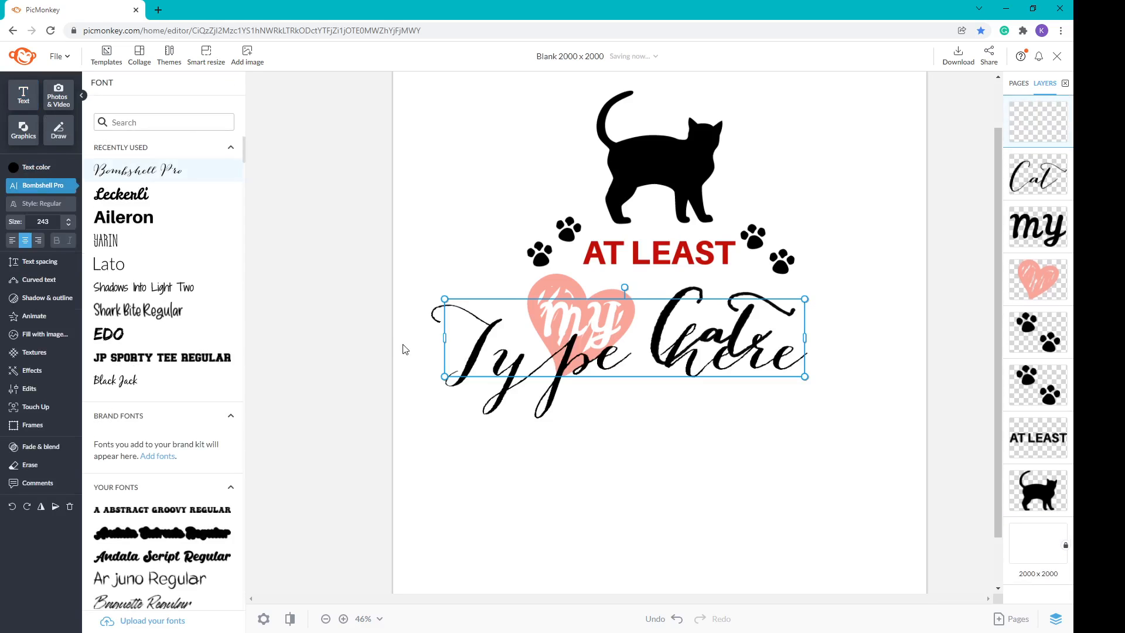
type("LOVE")
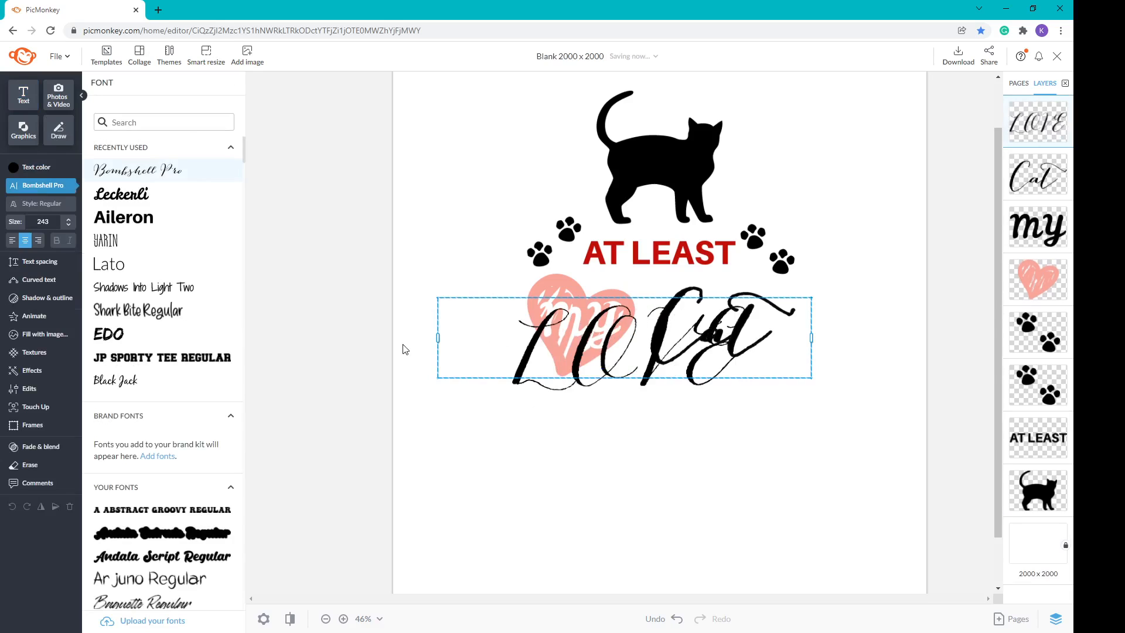
type("S ME")
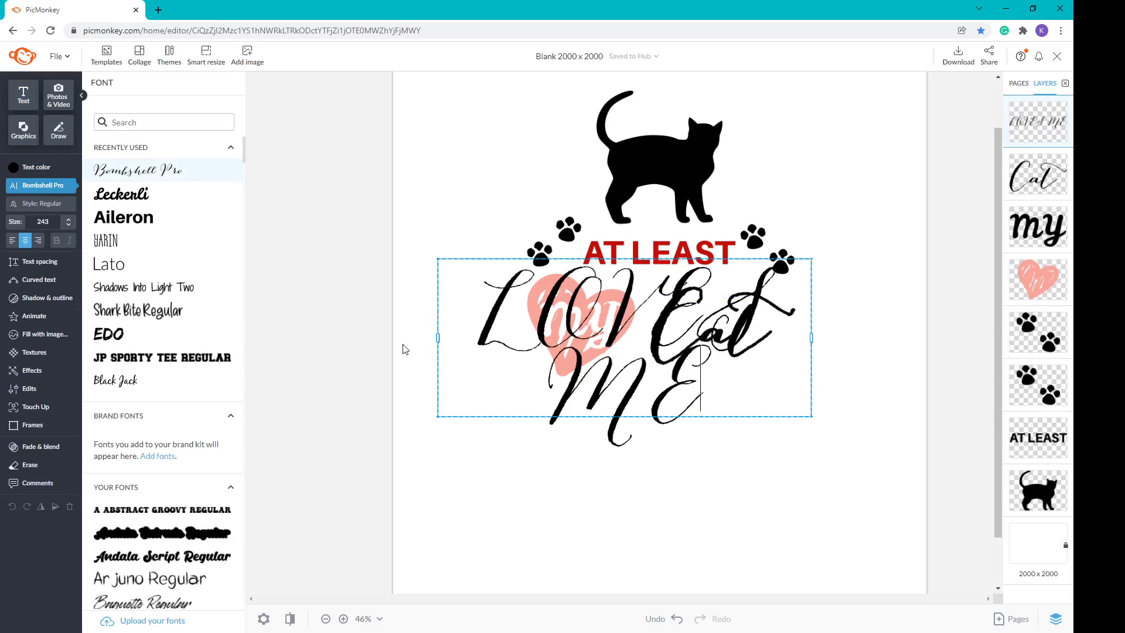
key("ctrl+a")
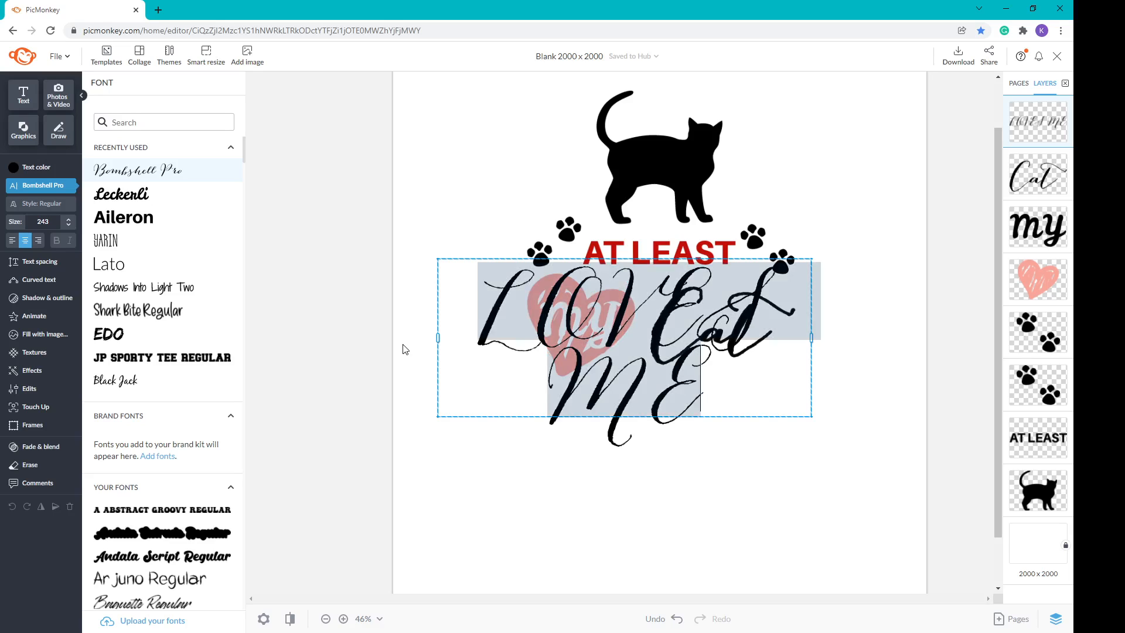
left_click(114, 249)
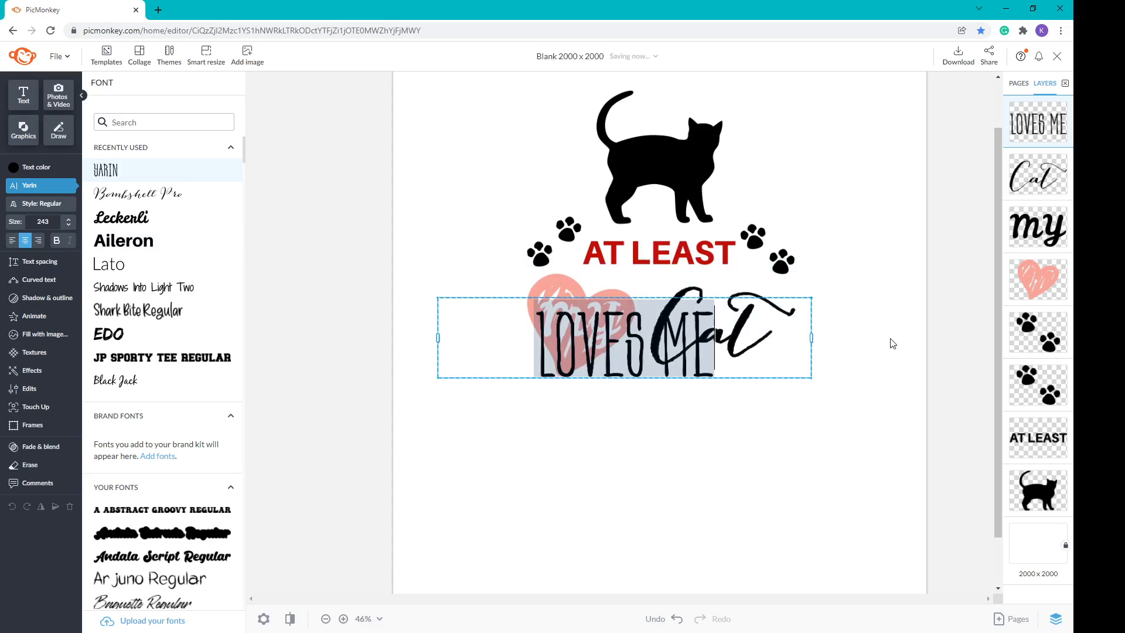
left_click(810, 339)
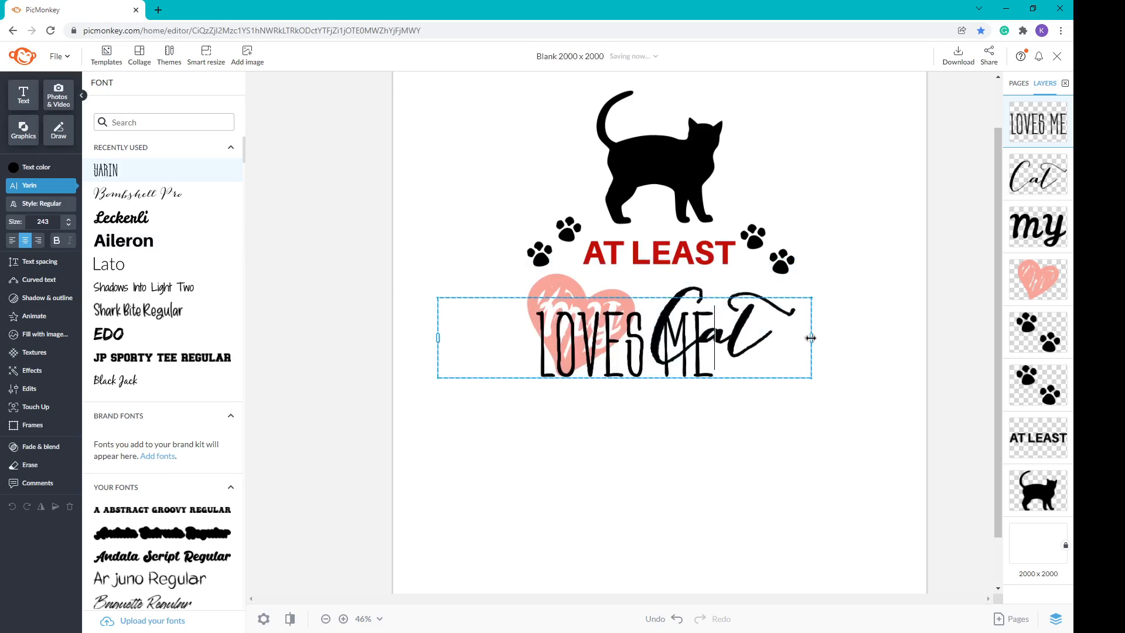
left_click_drag(811, 338, 647, 338)
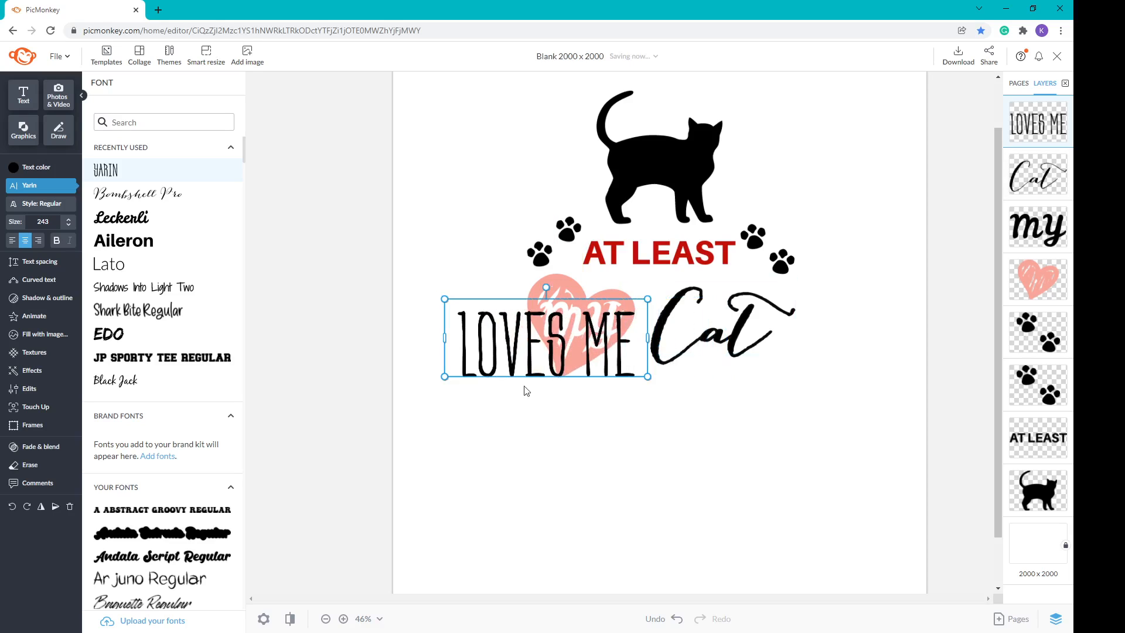
Step: Centre LOVES ME beneath 'my Cat', shrink it slightly, and colour it dark red
left_click_drag(553, 343, 711, 405)
left_click_drag(762, 377, 741, 387)
left_click_drag(702, 434, 711, 417)
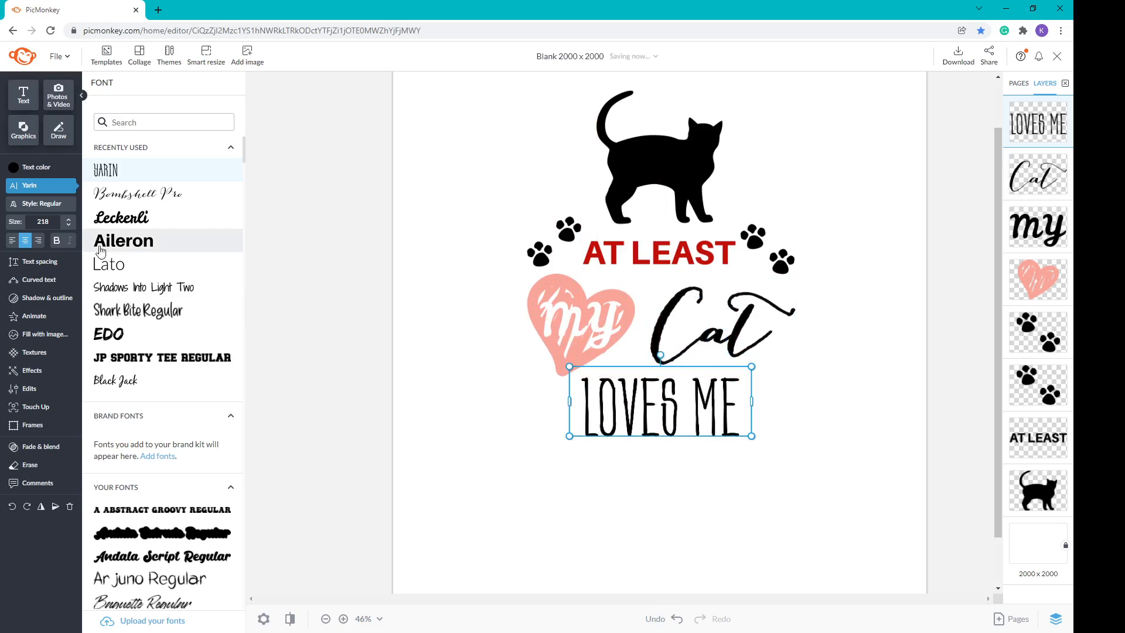
left_click(27, 170)
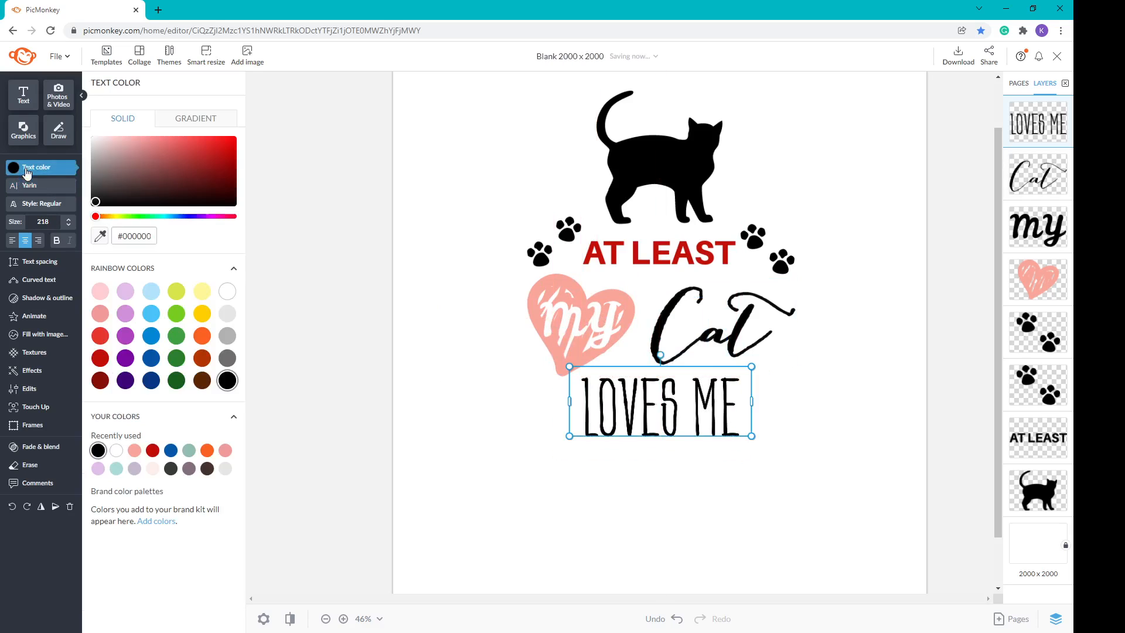
left_click(100, 358)
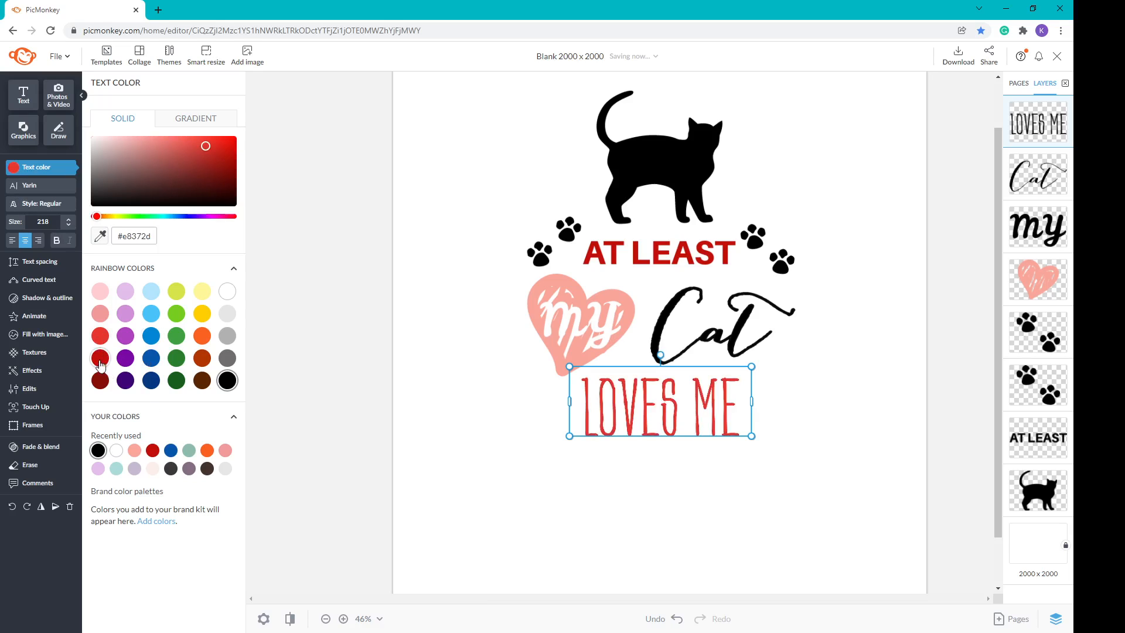
left_click(100, 380)
left_click(105, 362)
left_click(692, 519)
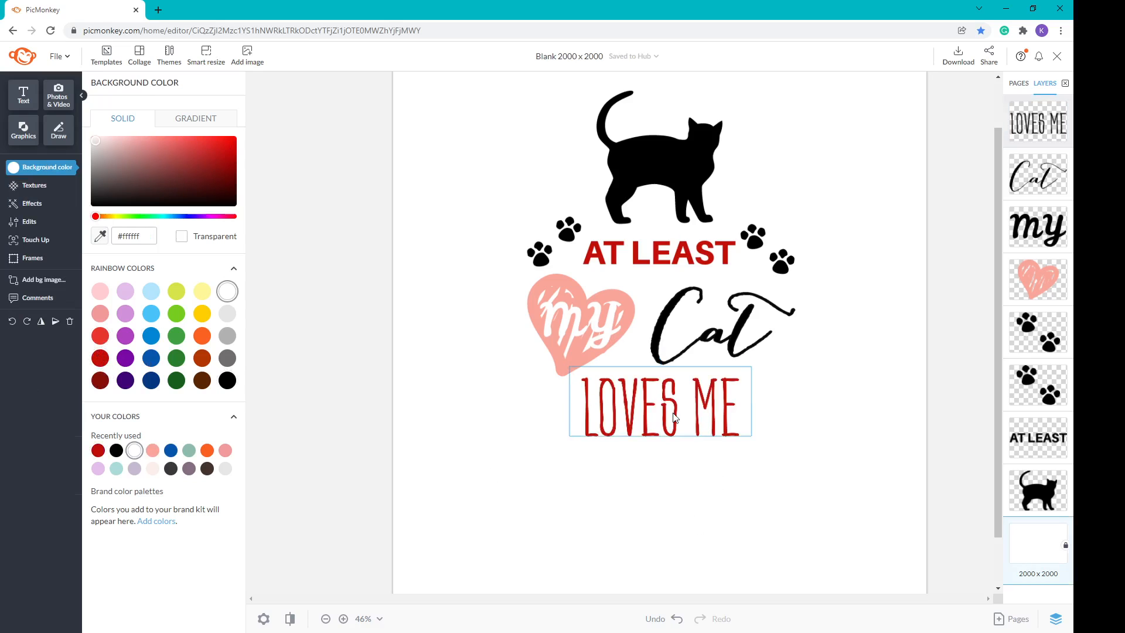
Step: Nudge the LOVES ME text slightly down into alignment
left_click(696, 401)
left_click_drag(696, 401, 695, 407)
left_click(505, 441)
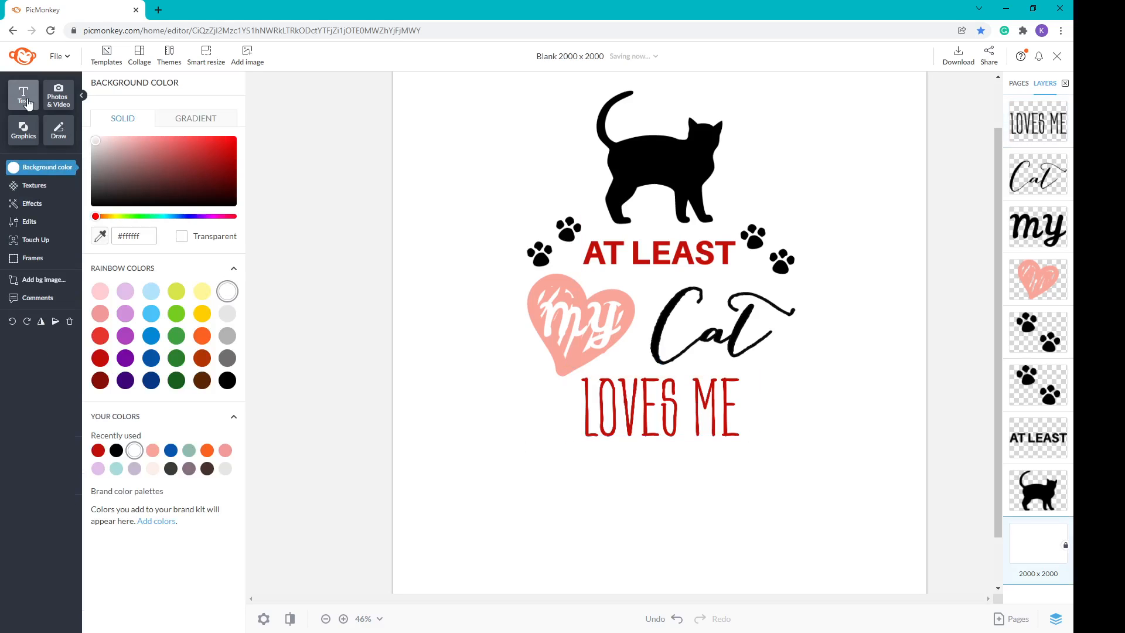
Step: Add the Trio of Dashes graphic, rotated 90° and shrunk
left_click(23, 135)
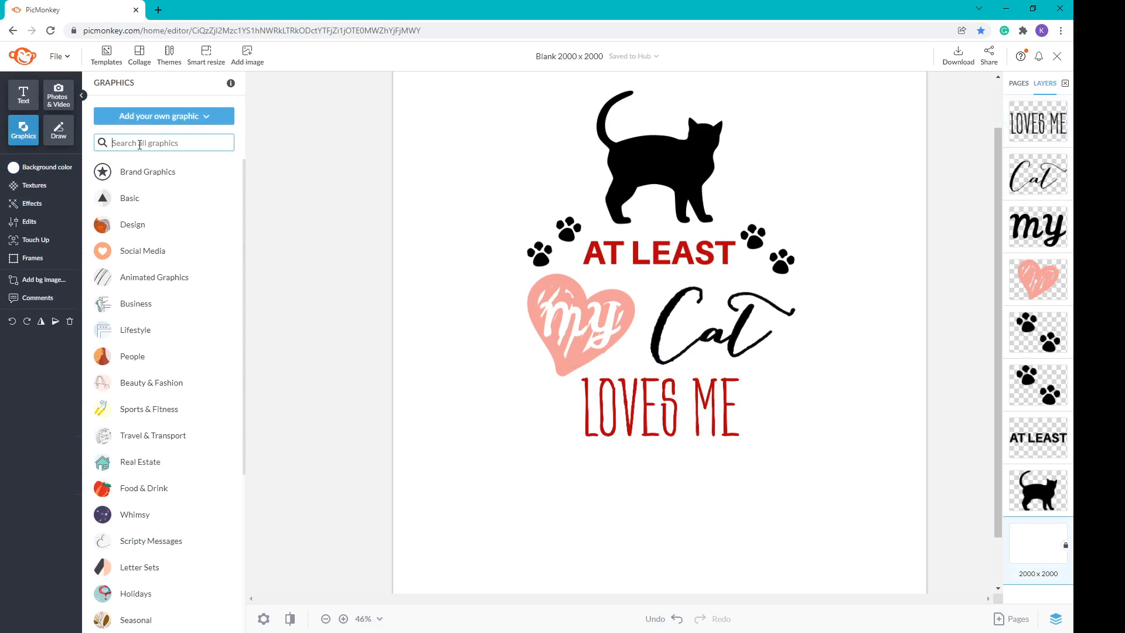
left_click(139, 144)
type("trio of")
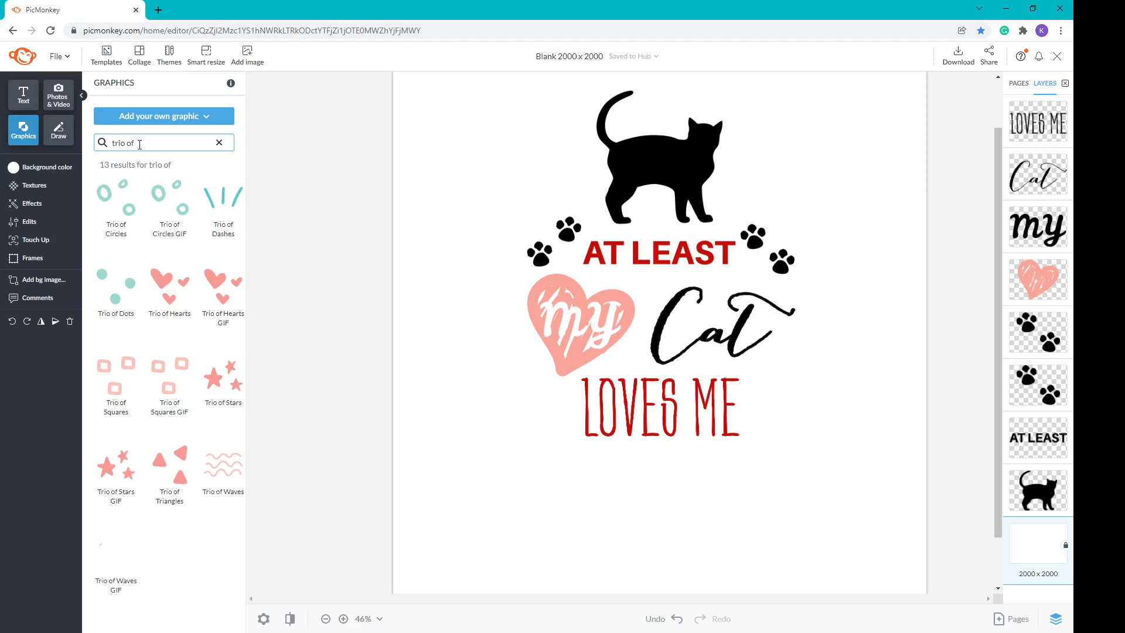
left_click(222, 196)
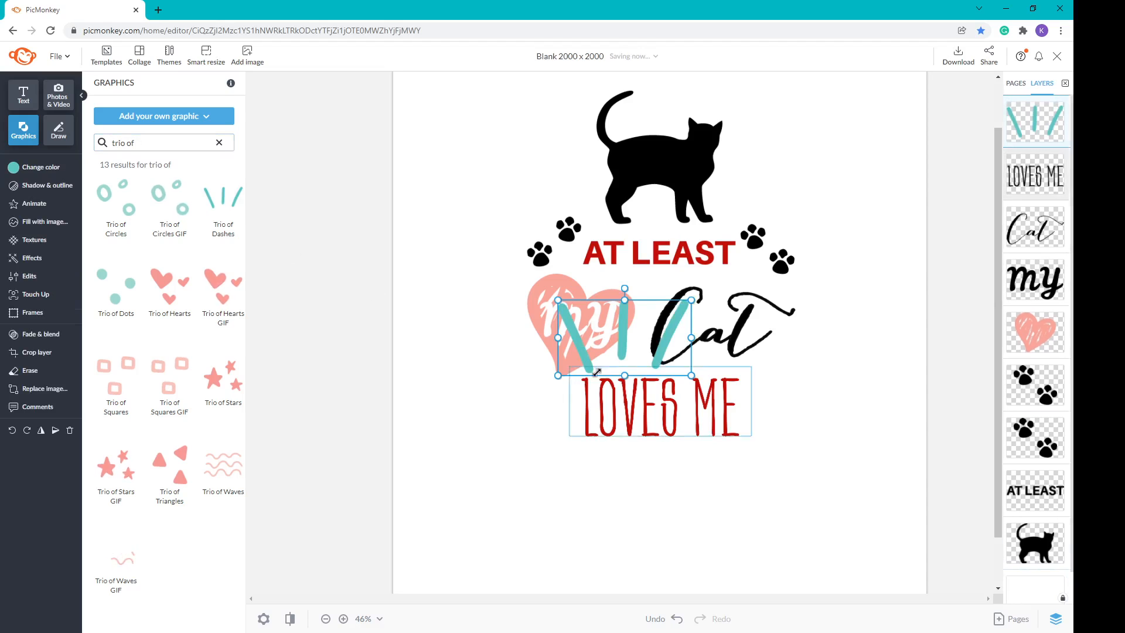
left_click_drag(626, 290, 677, 337)
left_click_drag(661, 271, 784, 402)
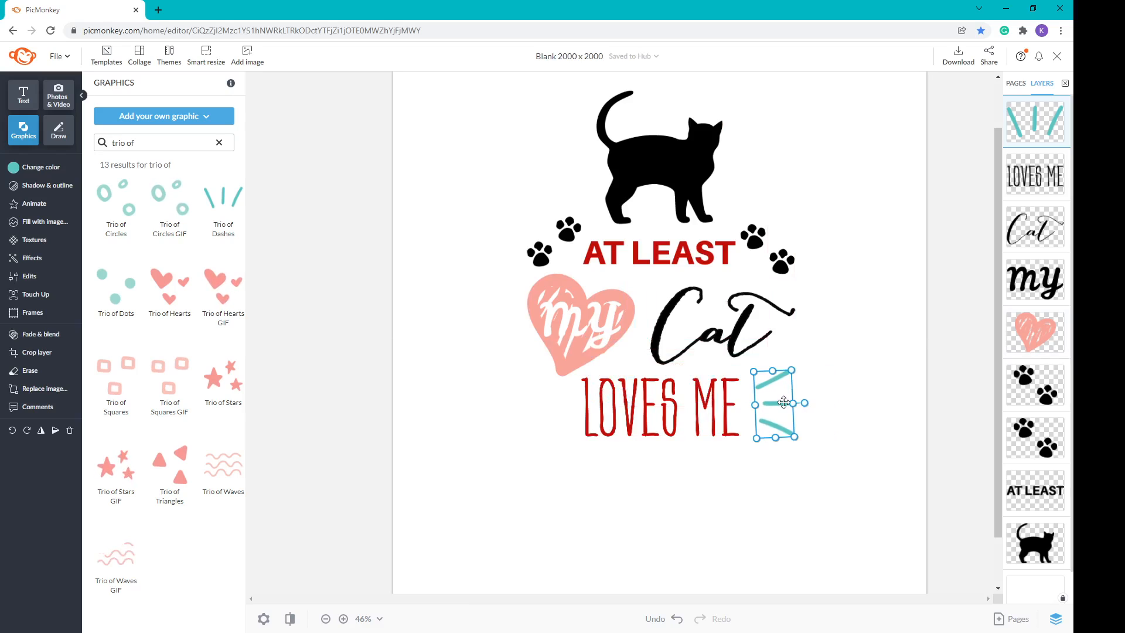
Step: Place the dashes right of LOVES ME and a duplicate on its left
key("Left")
key("Left")
key("Left")
key("Left")
key("Left")
key("Left")
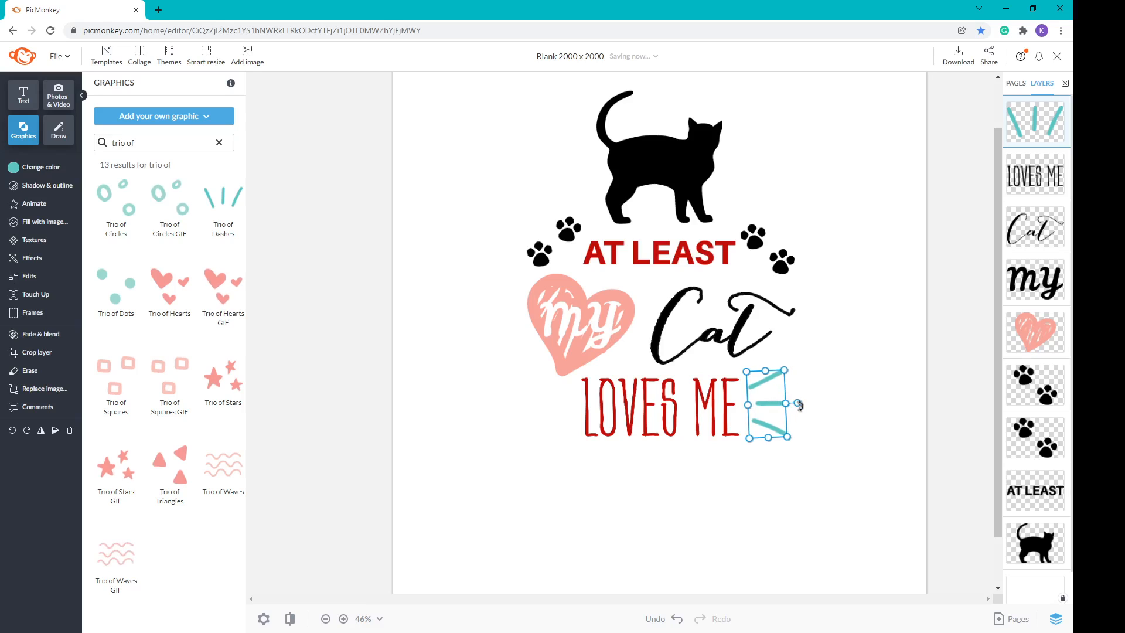
left_click_drag(763, 403, 771, 404)
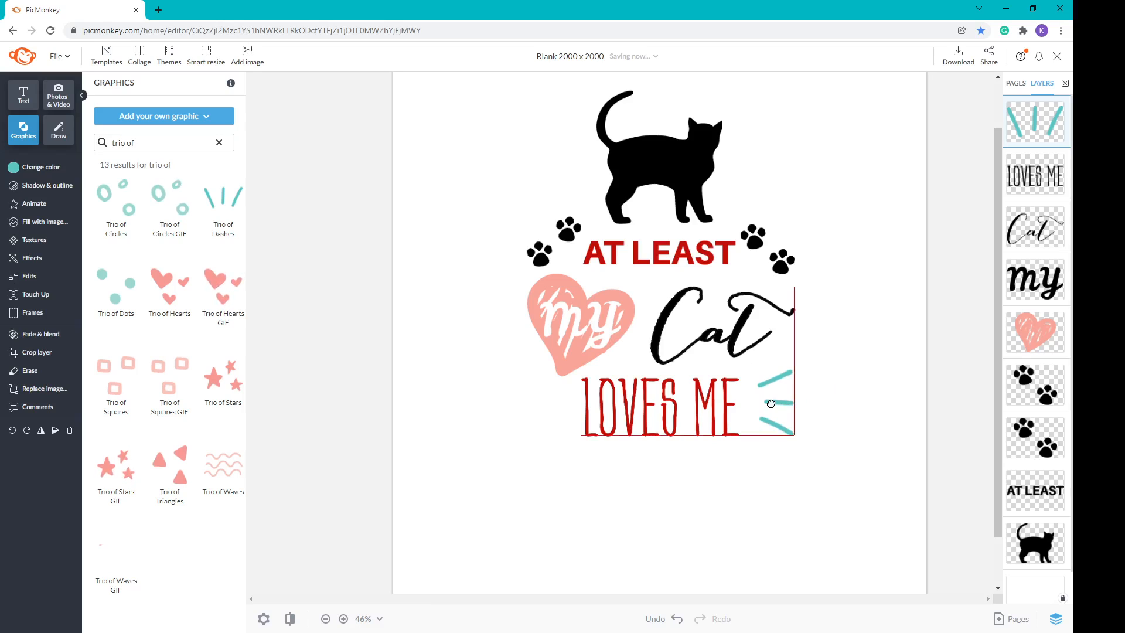
left_click_drag(771, 404, 765, 406)
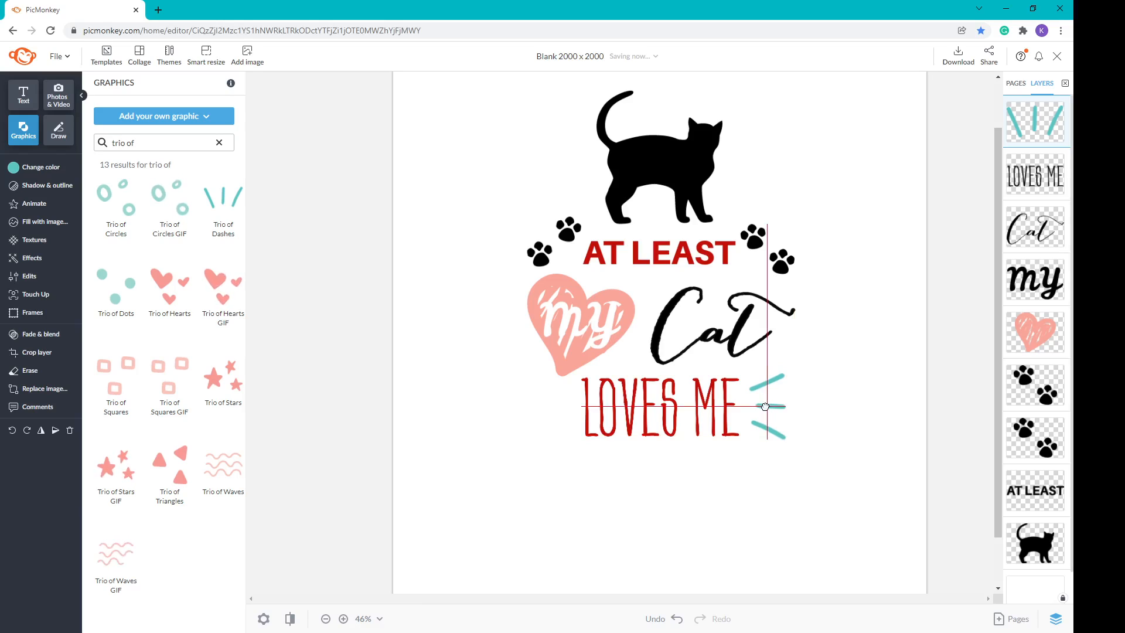
left_click_drag(765, 407, 766, 406)
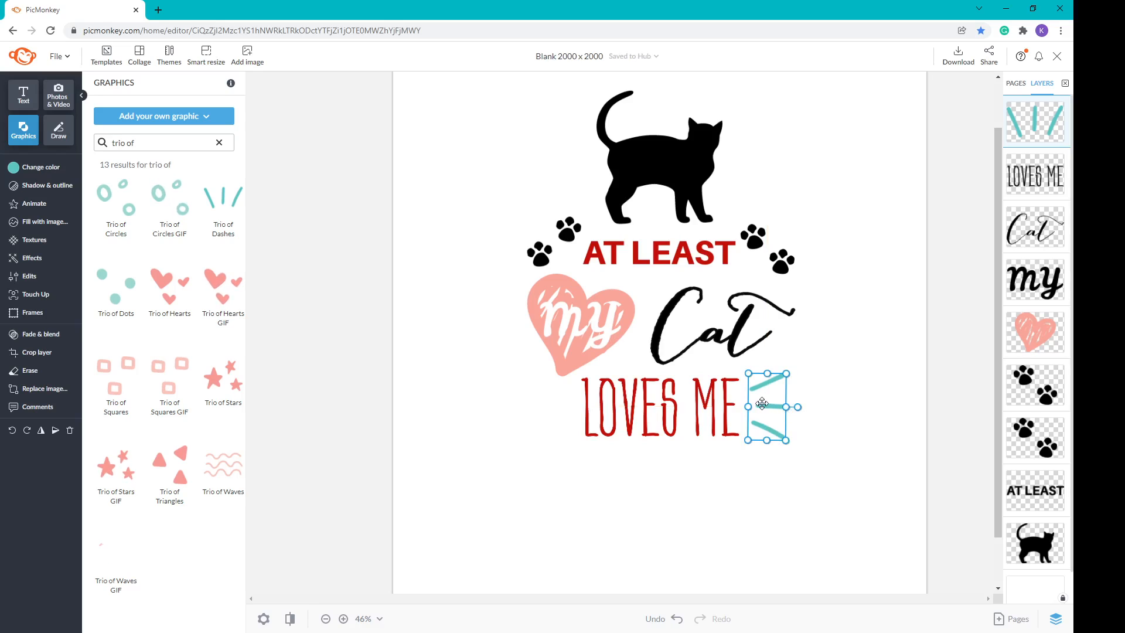
key("ctrl+d")
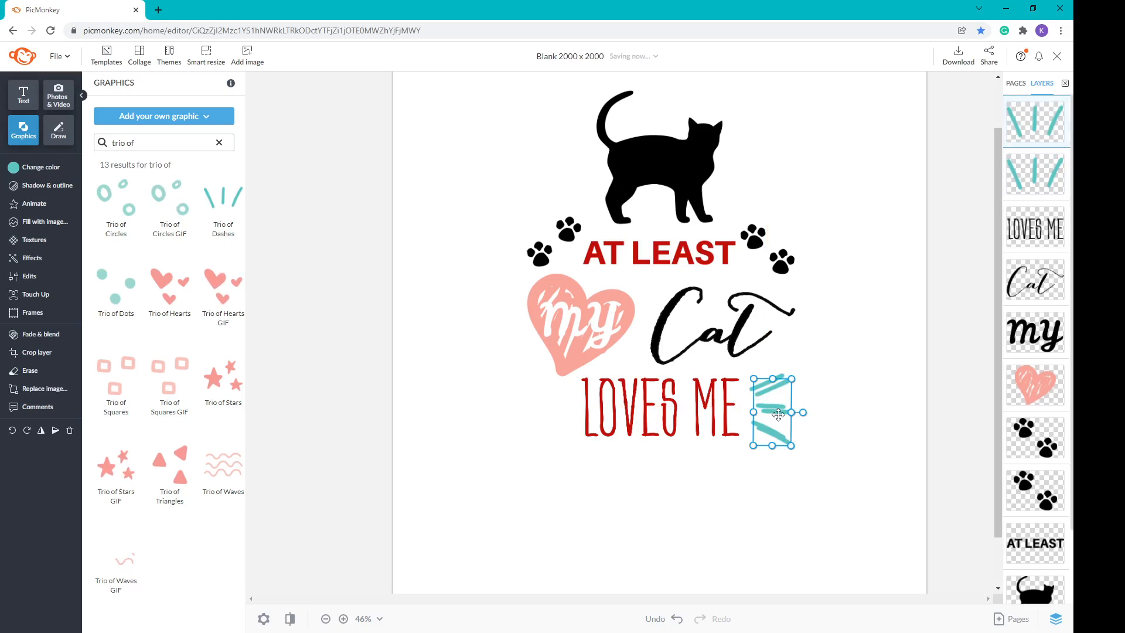
left_click_drag(762, 404, 556, 410)
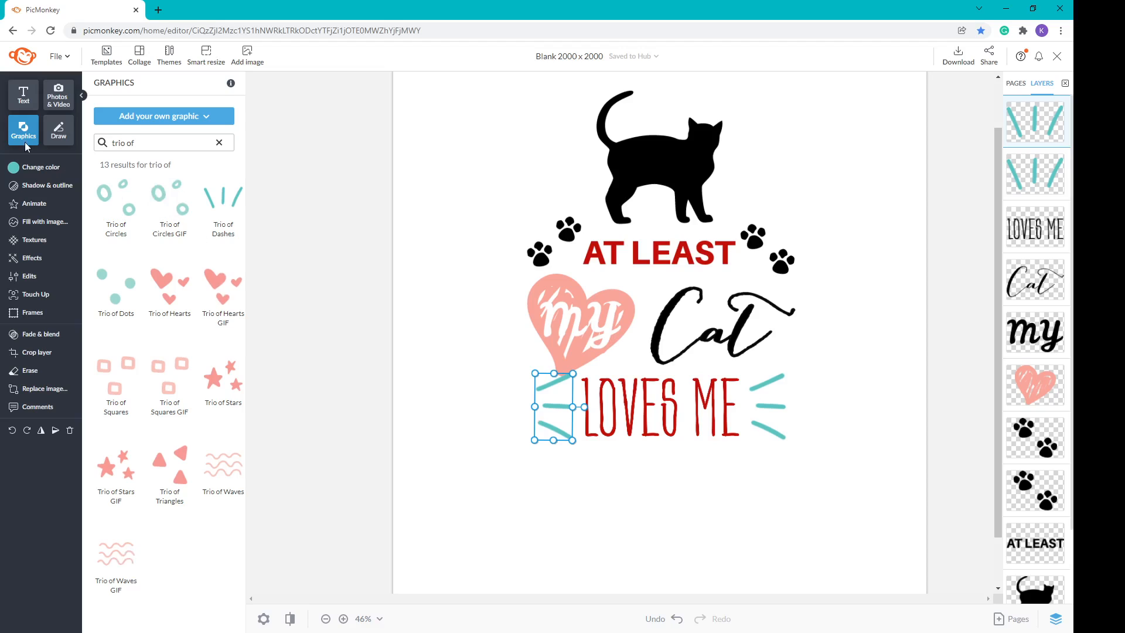
Step: Flip the left dashes horizontally so they mirror the right ones
left_click(30, 279)
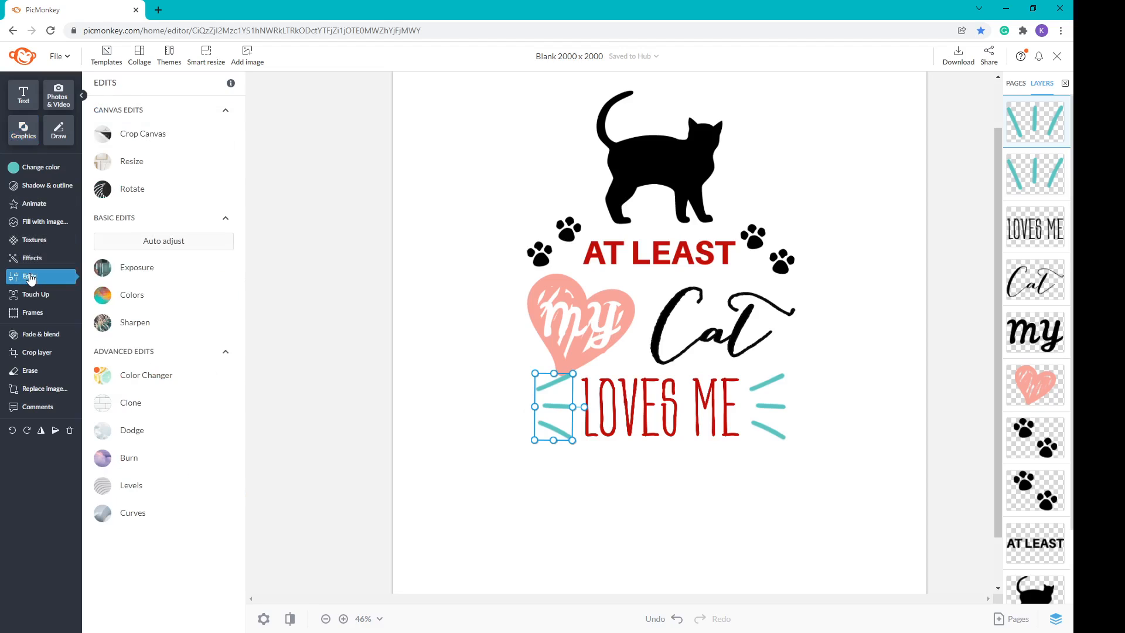
left_click(131, 188)
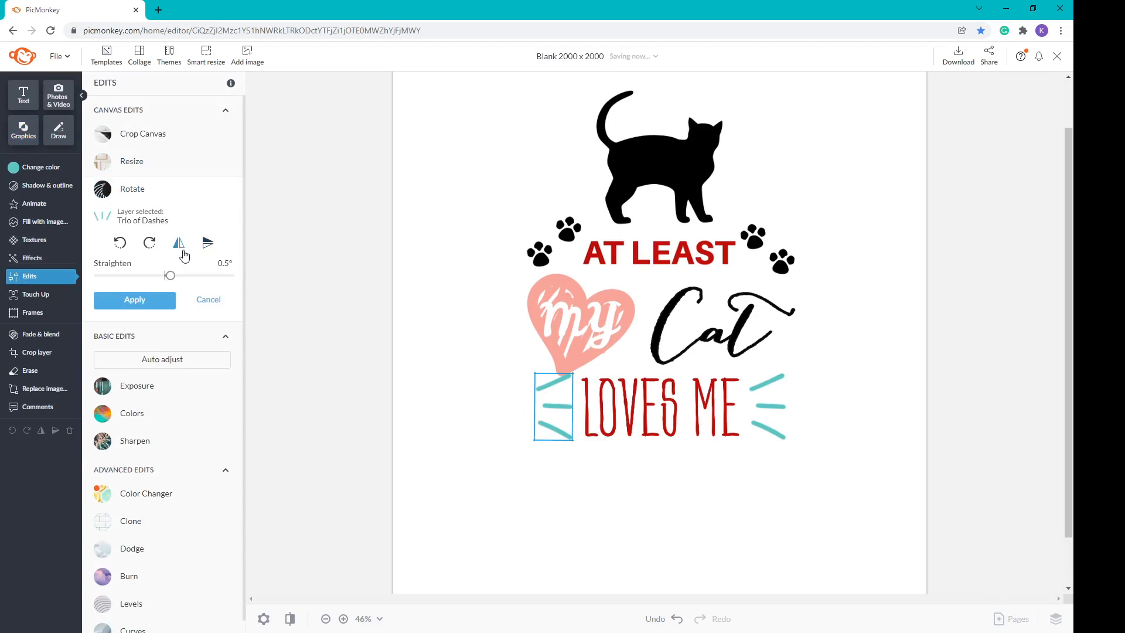
left_click(178, 251)
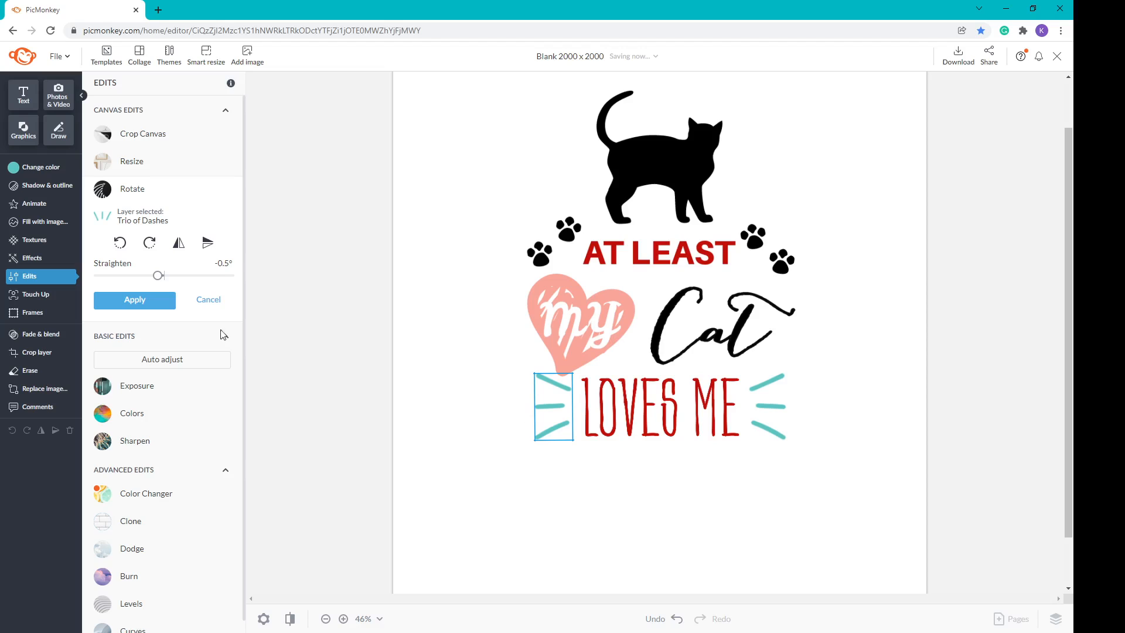
left_click(132, 303)
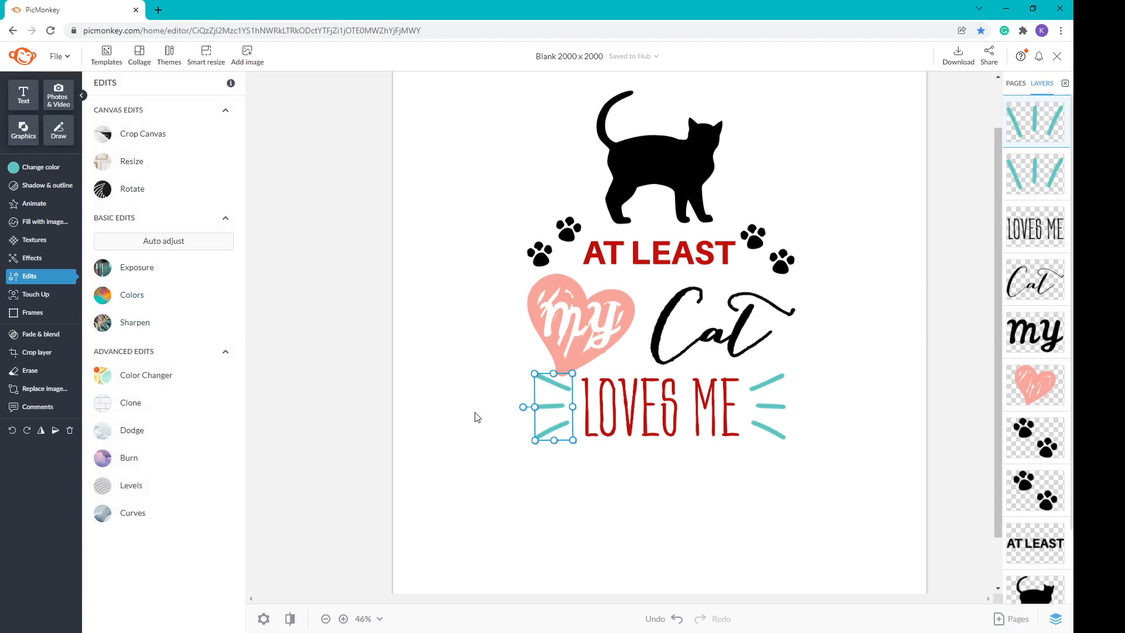
Step: Recolour both the left and right dash graphics black
left_click(24, 168)
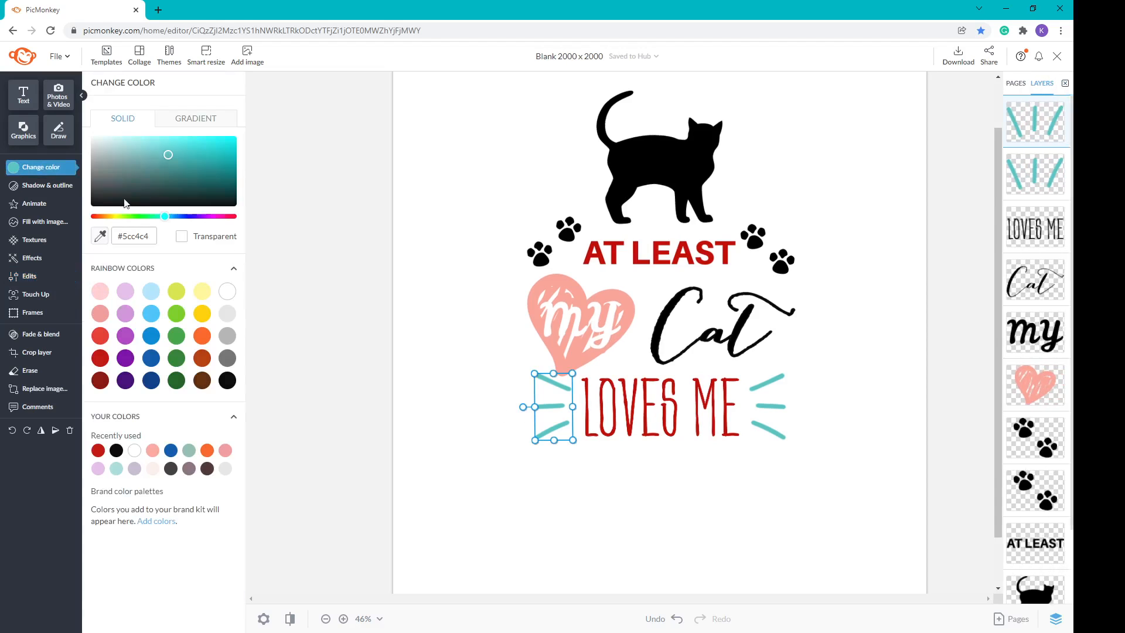
left_click(227, 380)
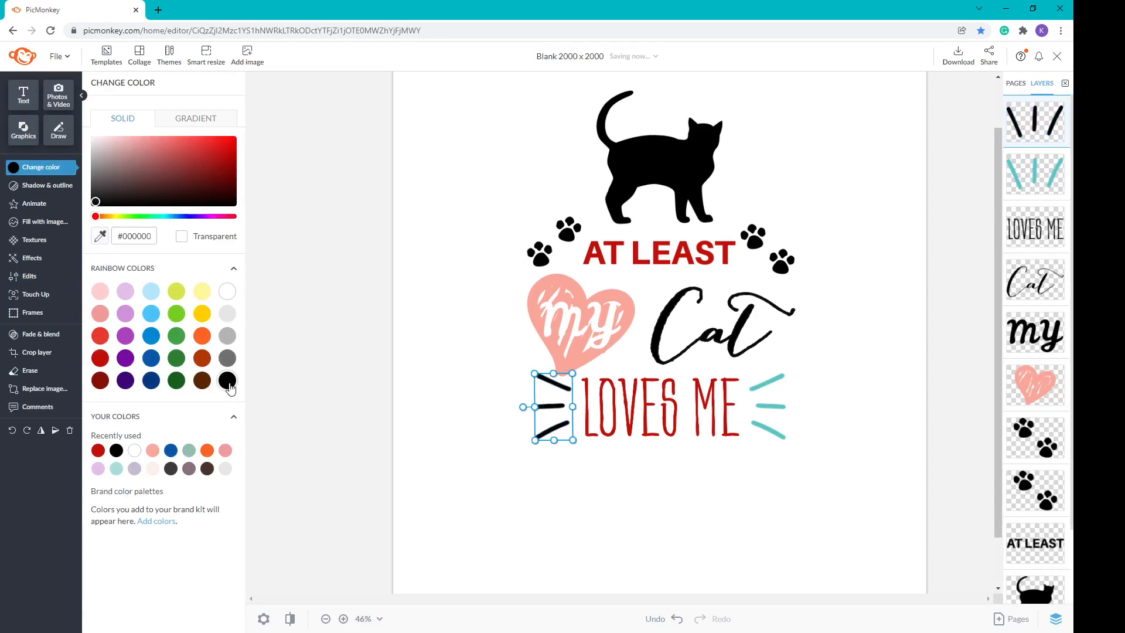
left_click(788, 412)
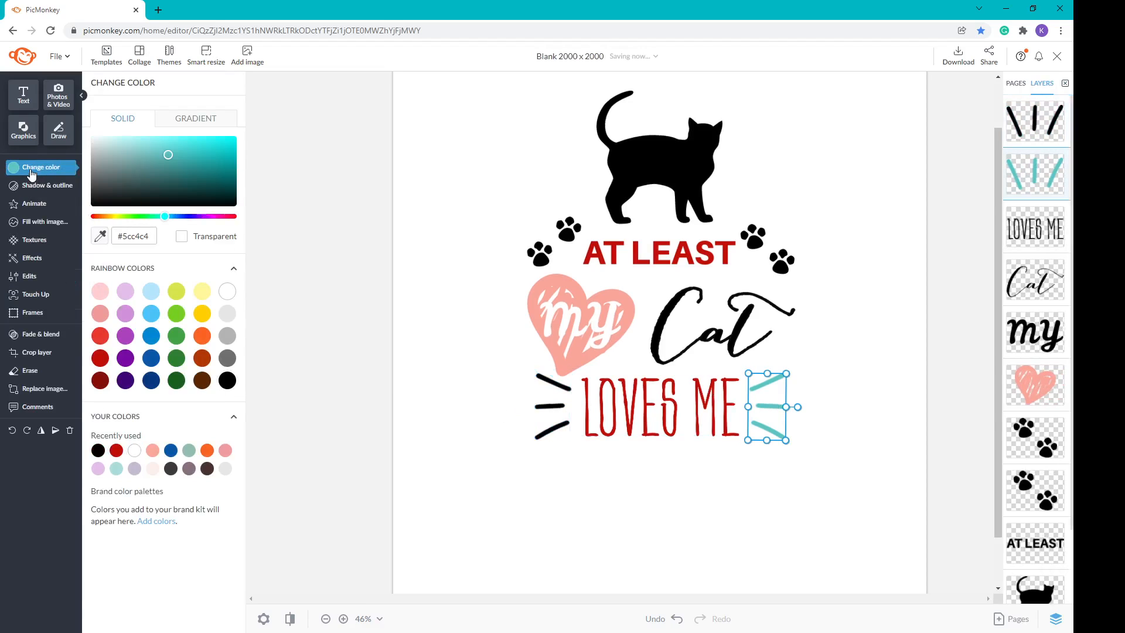
left_click(227, 380)
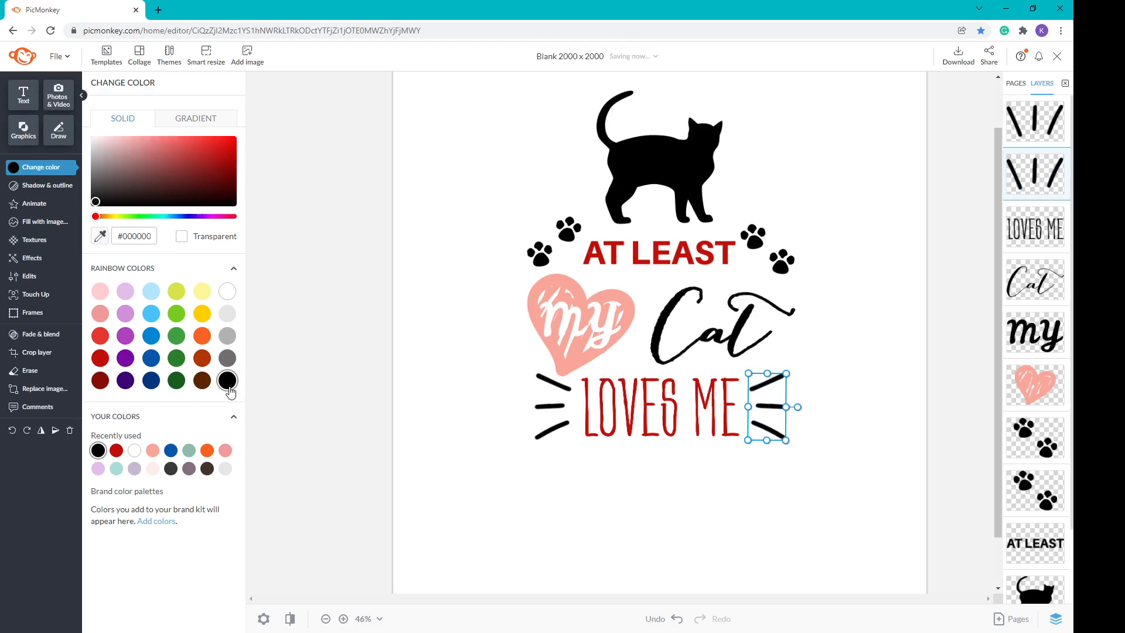
left_click(535, 489)
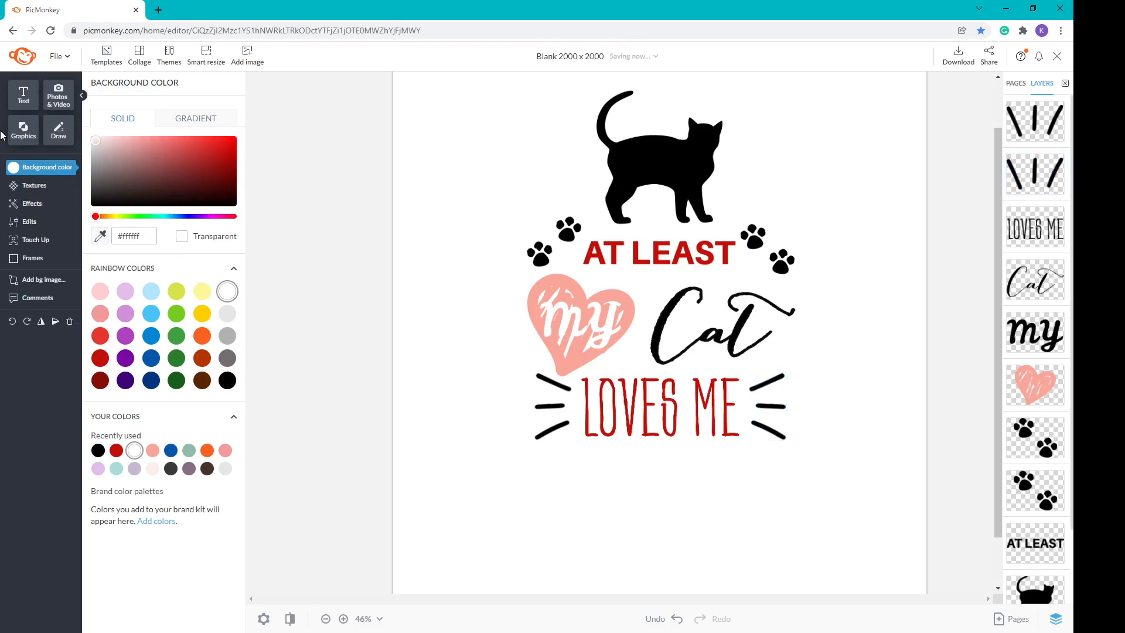
left_click(24, 129)
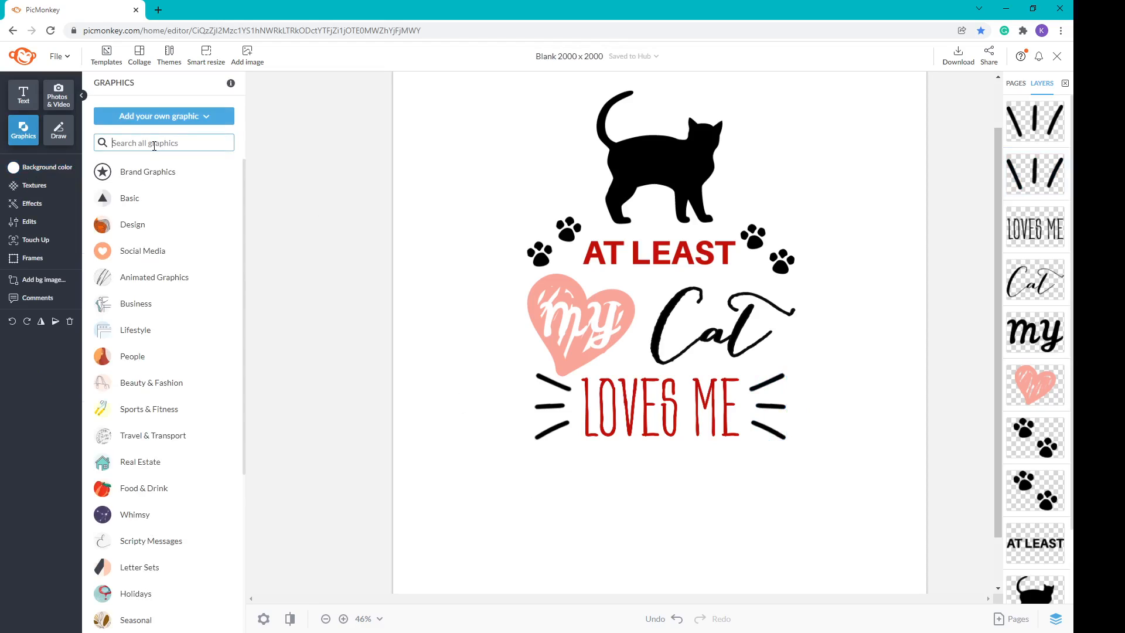
Step: Add the Heart Arrow Border graphic and place it below LOVES ME
type("h")
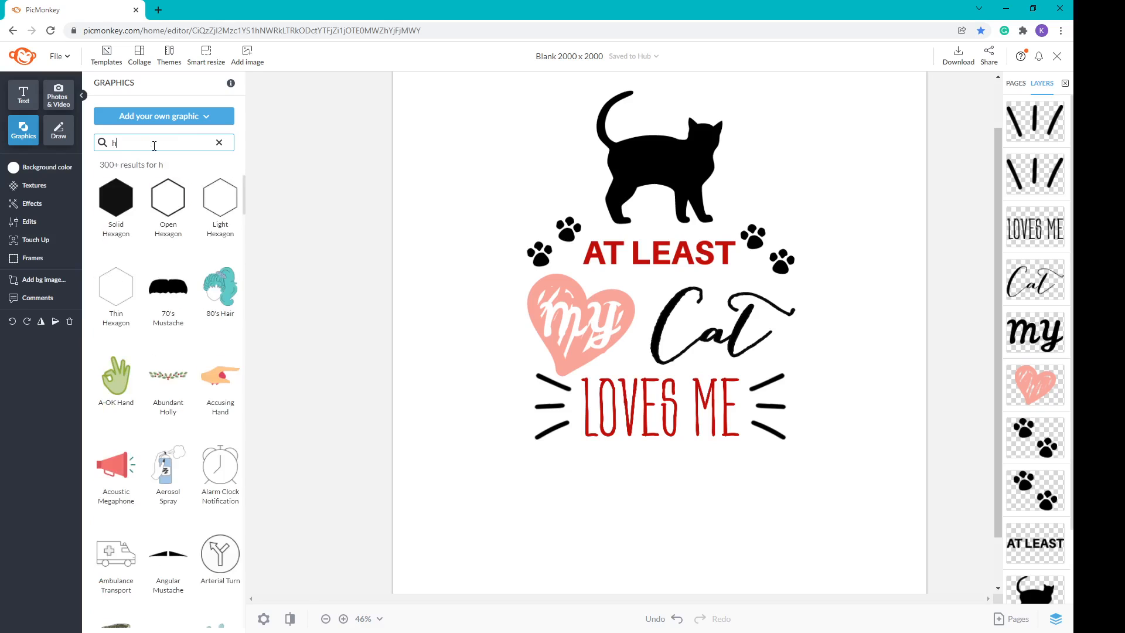
type("eart arrow")
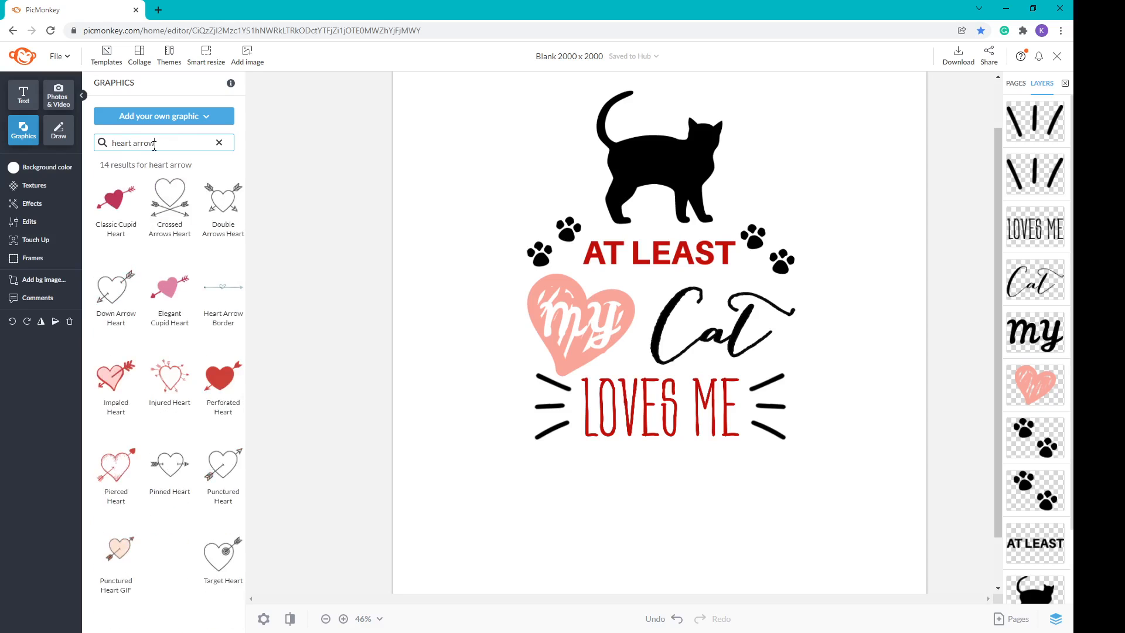
left_click(222, 288)
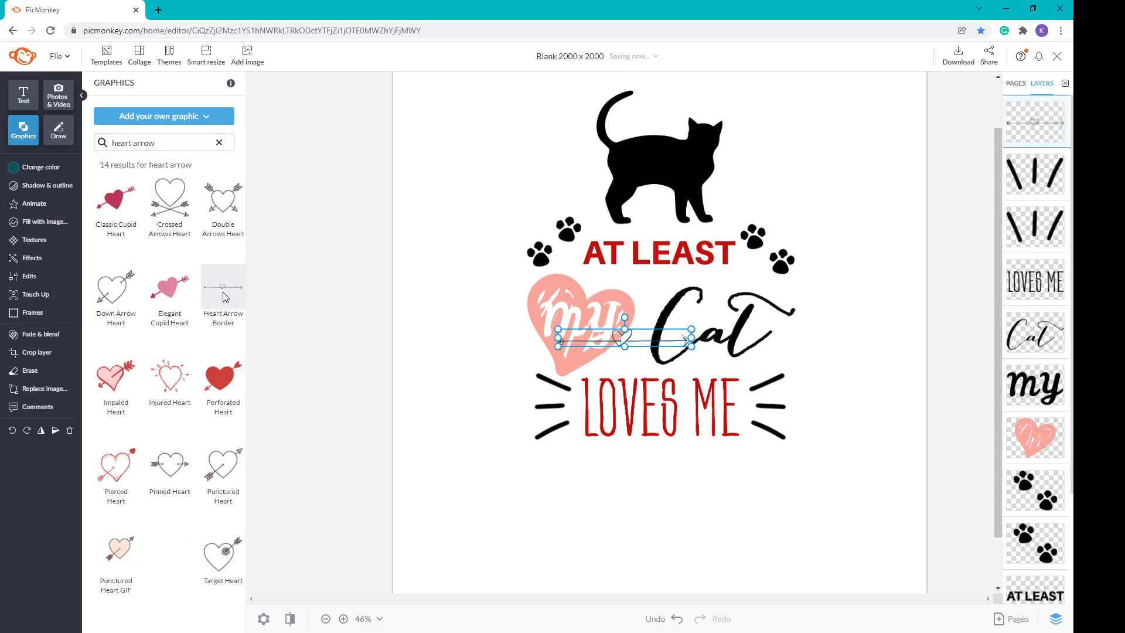
left_click_drag(654, 340, 744, 484)
left_click_drag(687, 462, 679, 461)
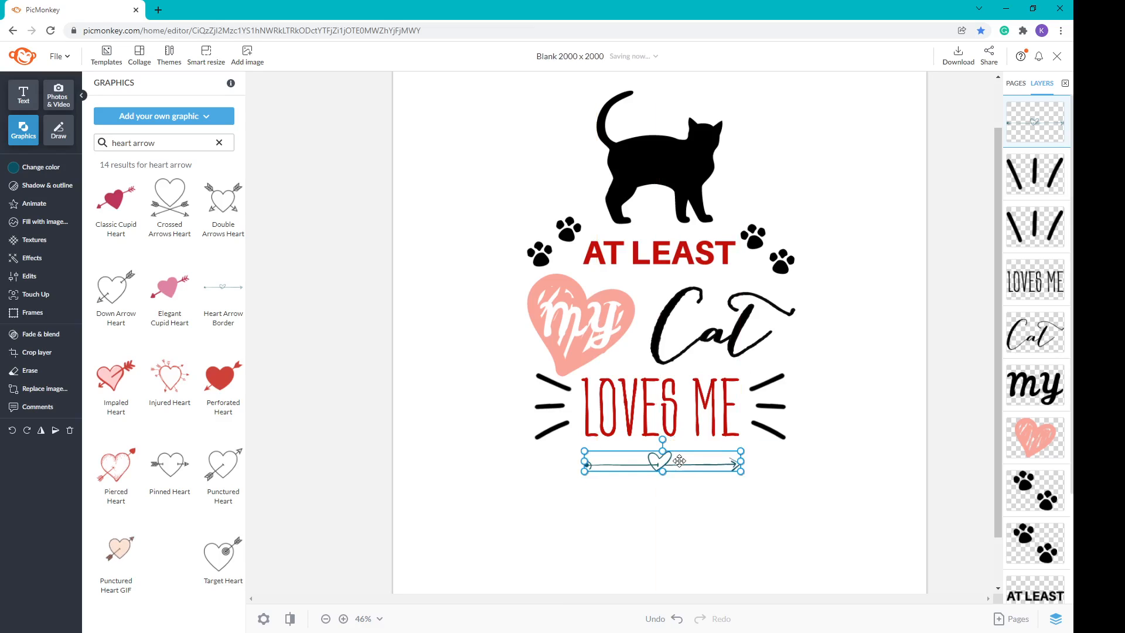
Step: Make the heart arrow black with a black outline of thickness 2
left_click(38, 168)
left_click(227, 380)
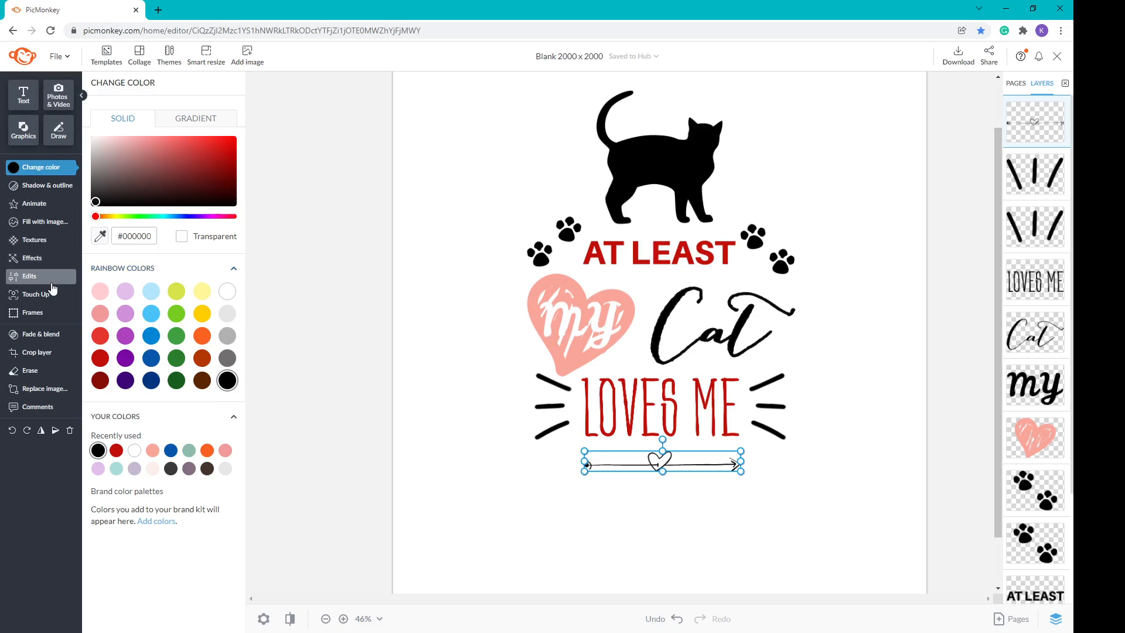
left_click(61, 189)
left_click(97, 154)
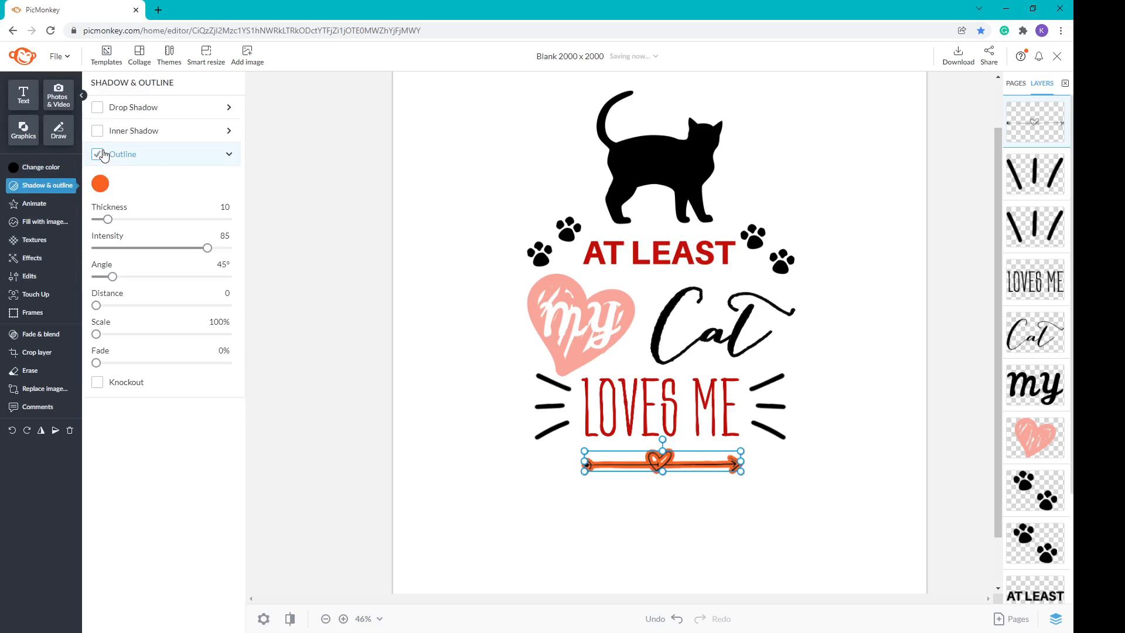
left_click(100, 183)
left_click(261, 452)
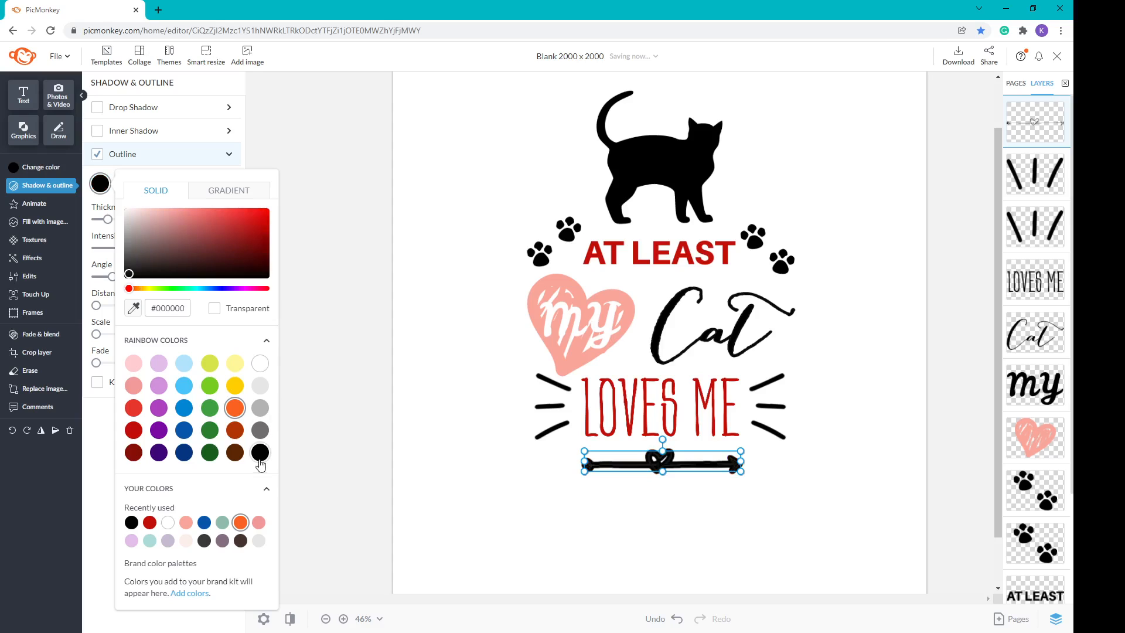
left_click(332, 229)
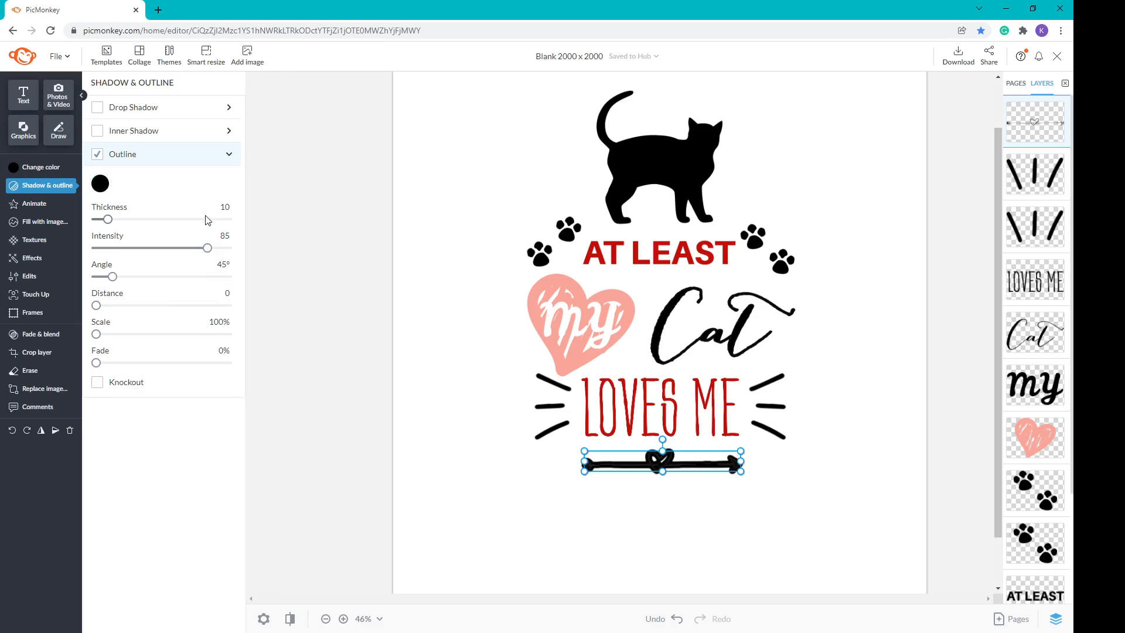
left_click(187, 208)
left_click(185, 208)
left_click(185, 207)
left_click(185, 207)
left_click(186, 207)
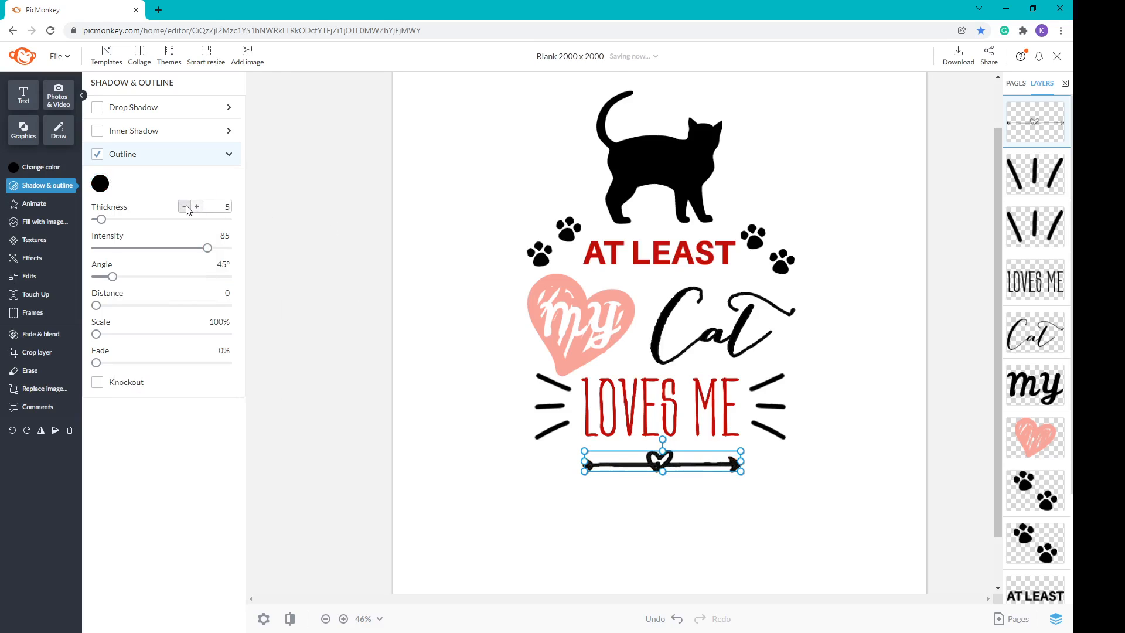
left_click(185, 207)
left_click(185, 208)
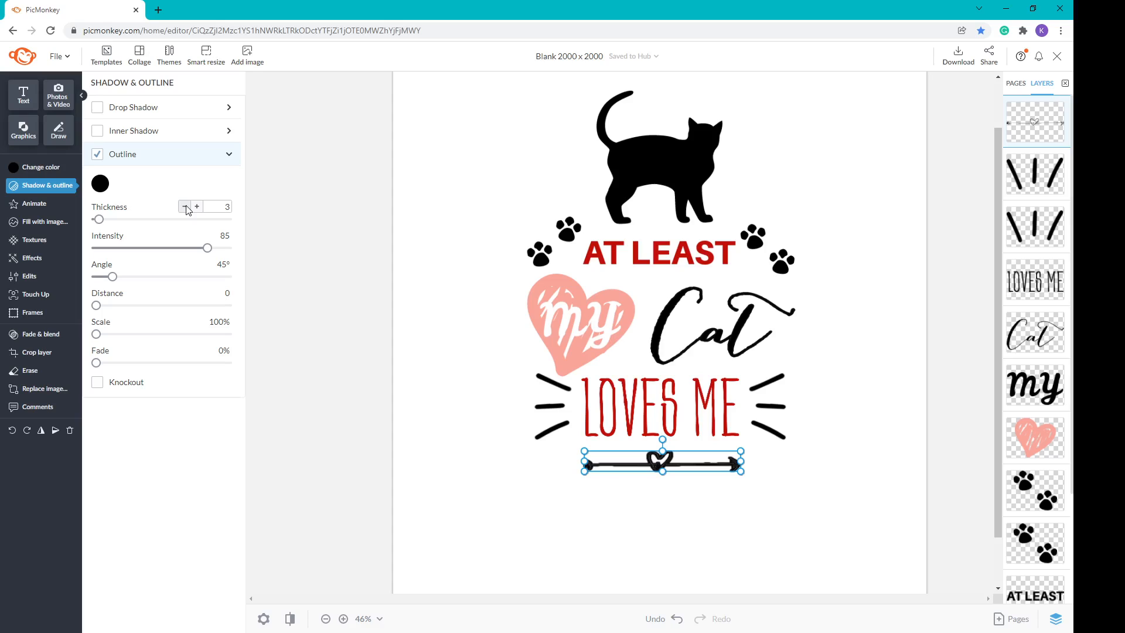
left_click(185, 207)
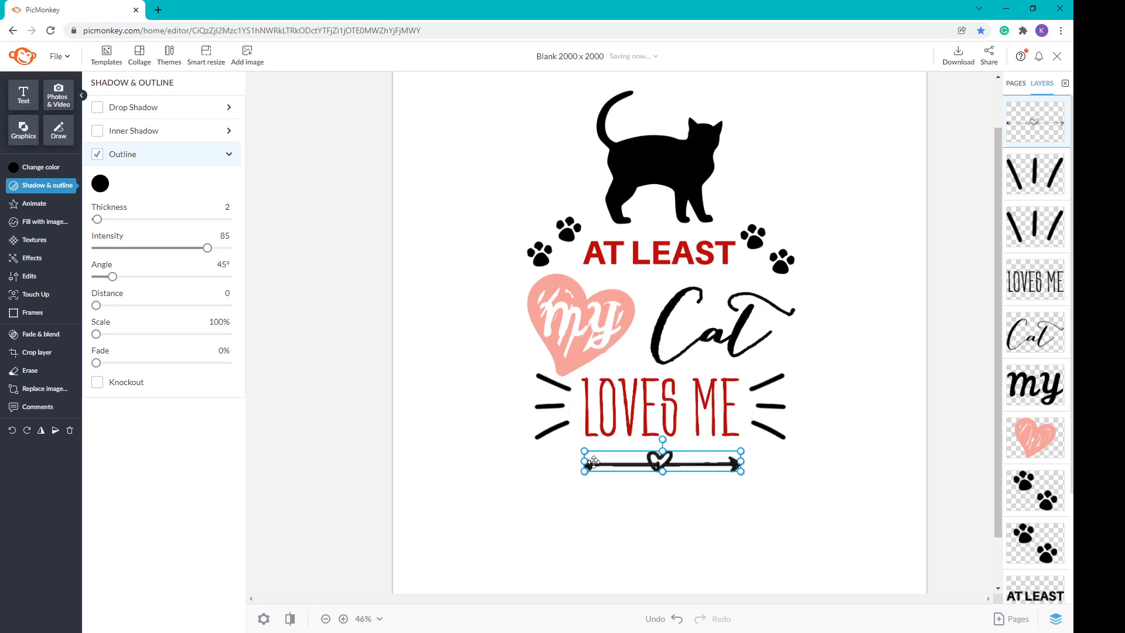
Step: Widen the heart arrow and centre it horizontally on the canvas
left_click_drag(584, 469, 562, 485)
left_click_drag(650, 463, 657, 463)
left_click(578, 508)
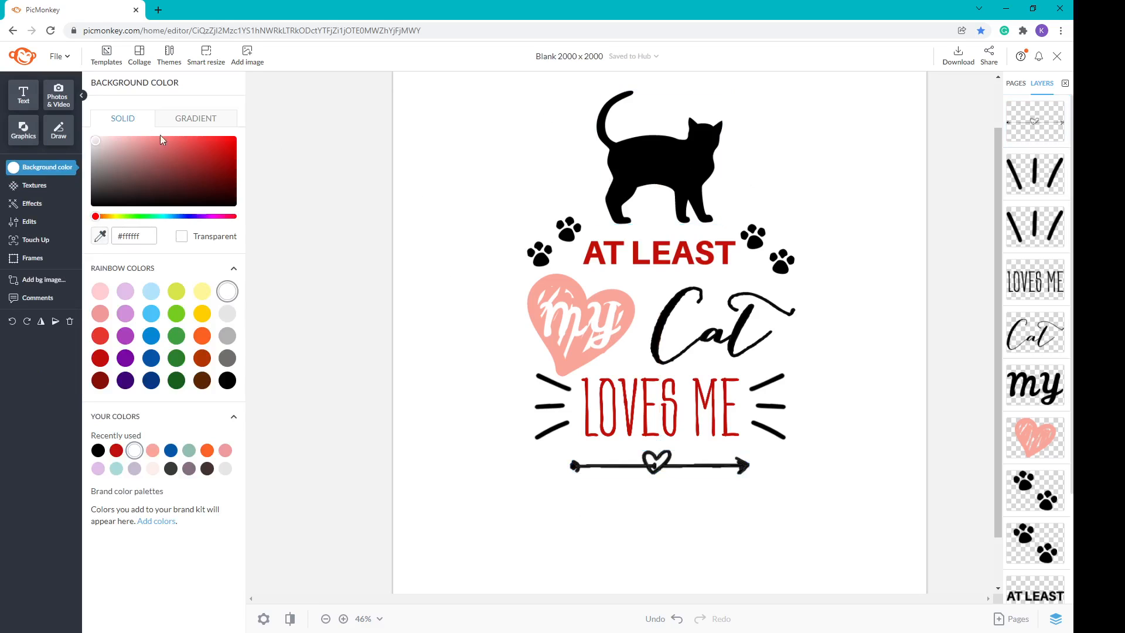
Step: Add a Classic Heart graphic and move it up over the cat
left_click(29, 136)
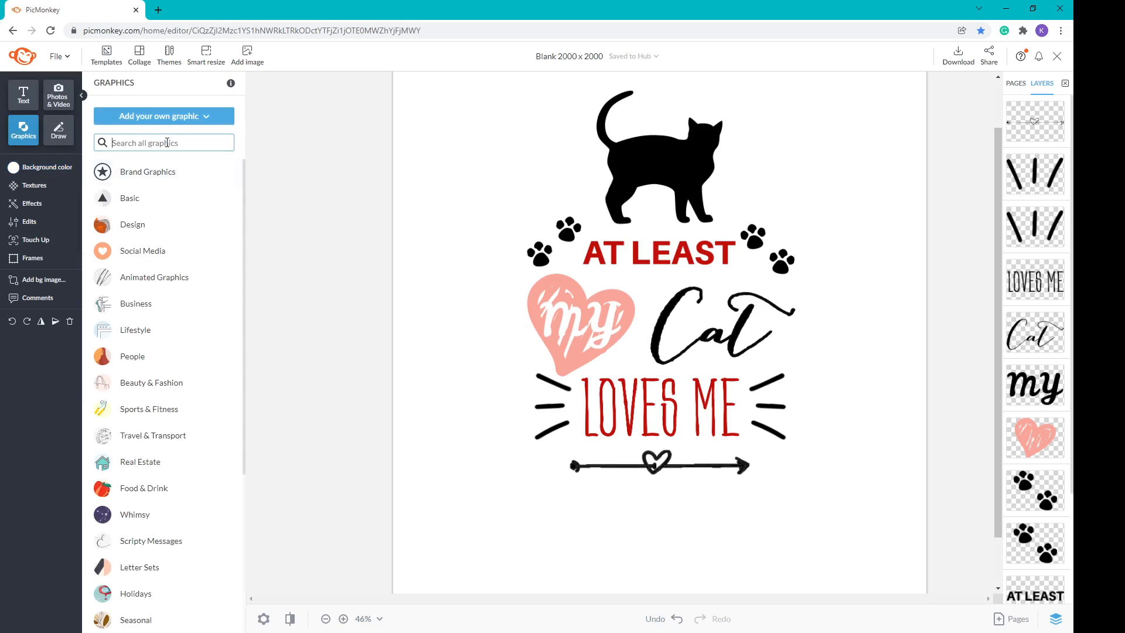
type("classic")
type("hea")
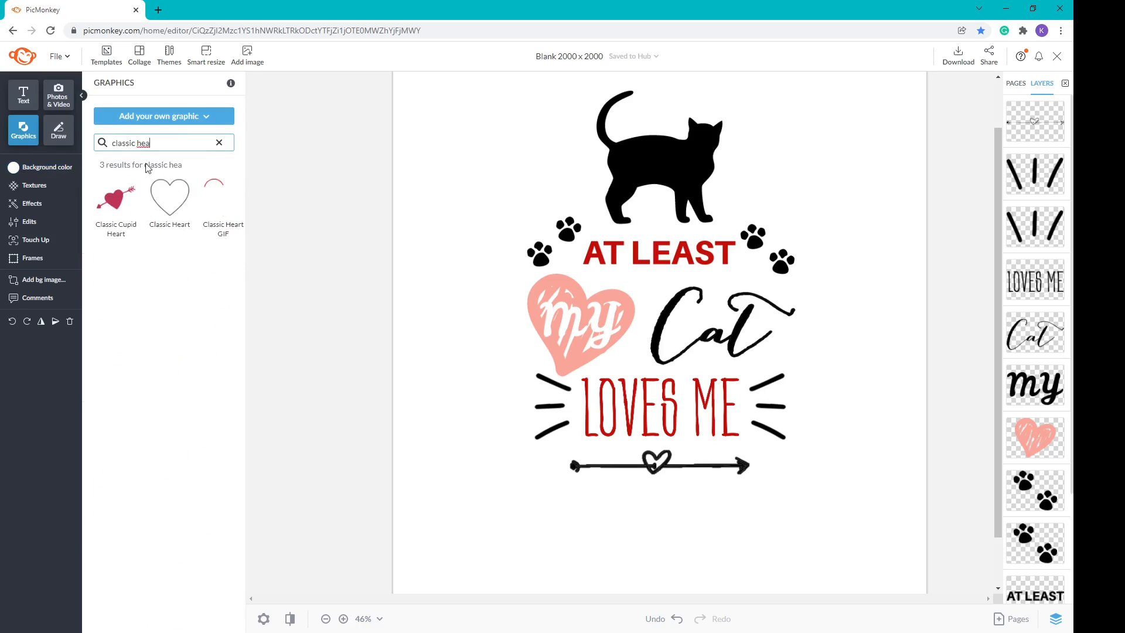
left_click(170, 197)
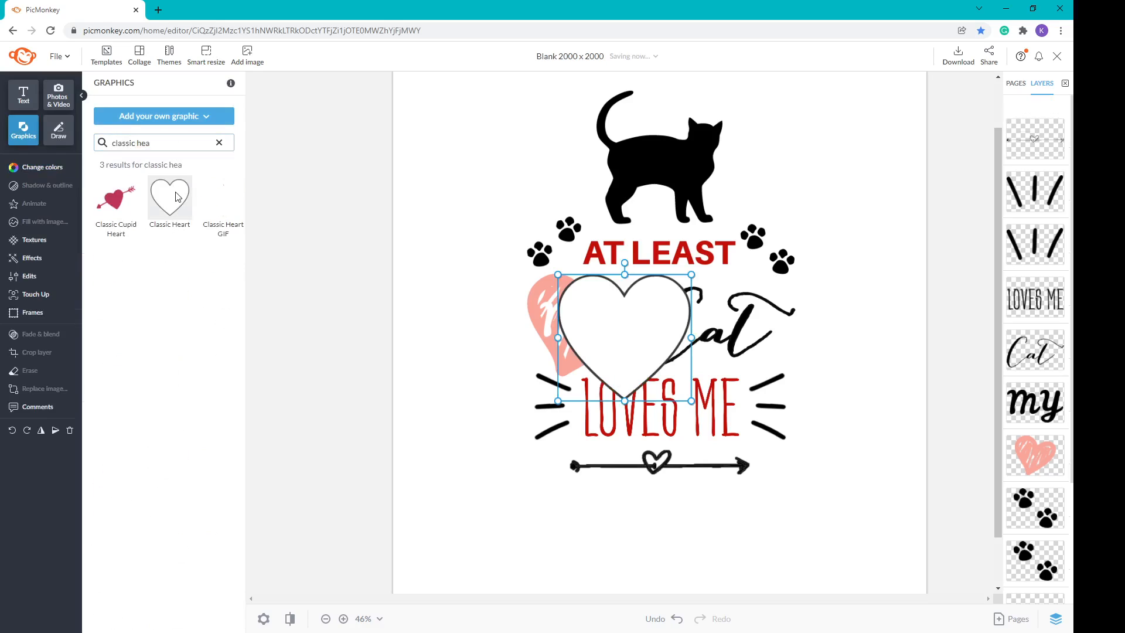
left_click_drag(593, 291, 607, 132)
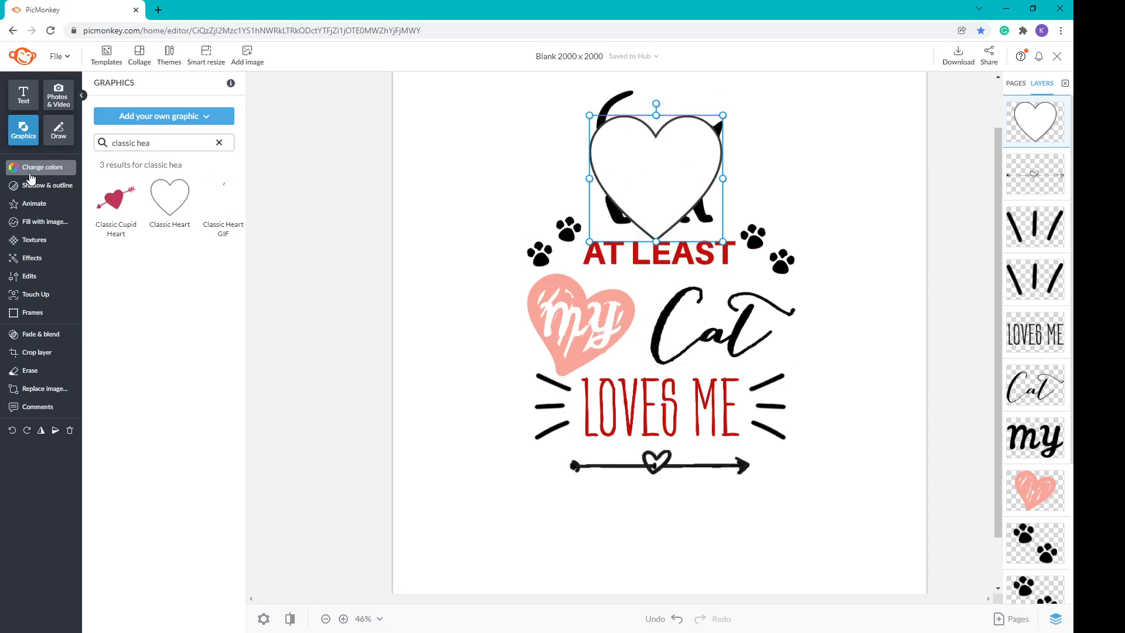
Step: Colour the heart's fill and outline with the sampled pink, then shrink it onto the cat's chest
left_click(34, 169)
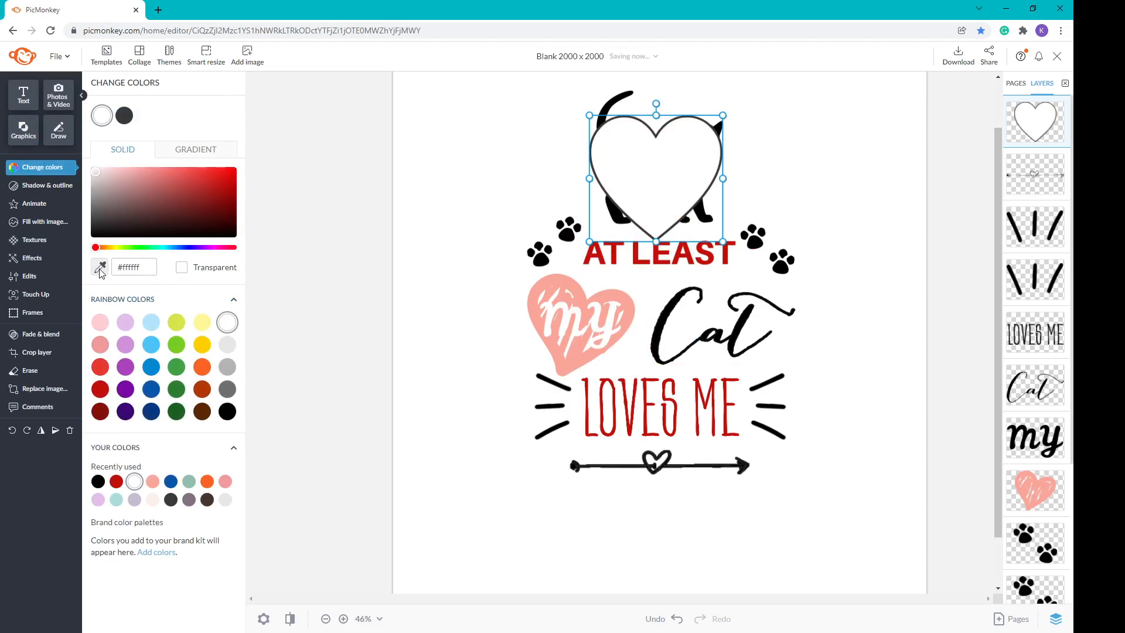
left_click(99, 268)
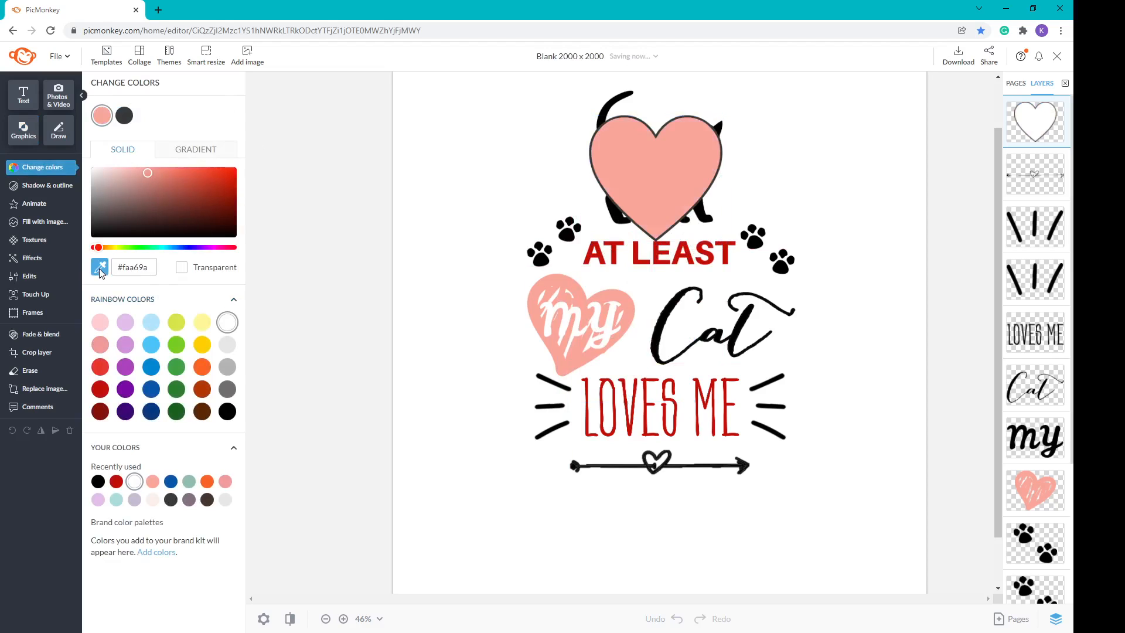
left_click(560, 279)
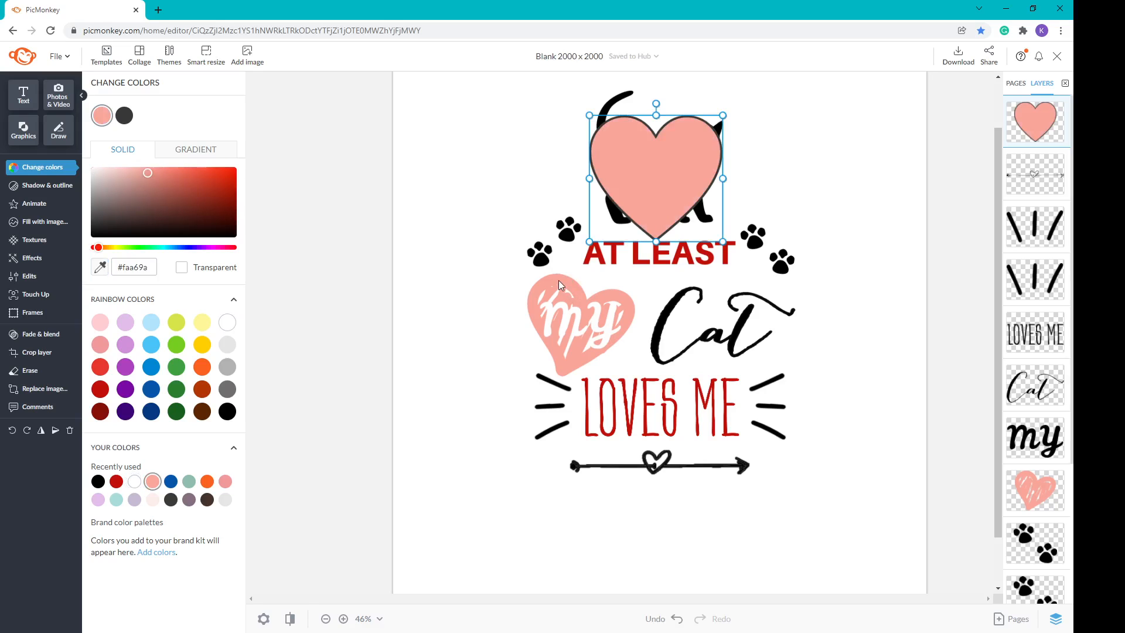
left_click(129, 119)
left_click(99, 267)
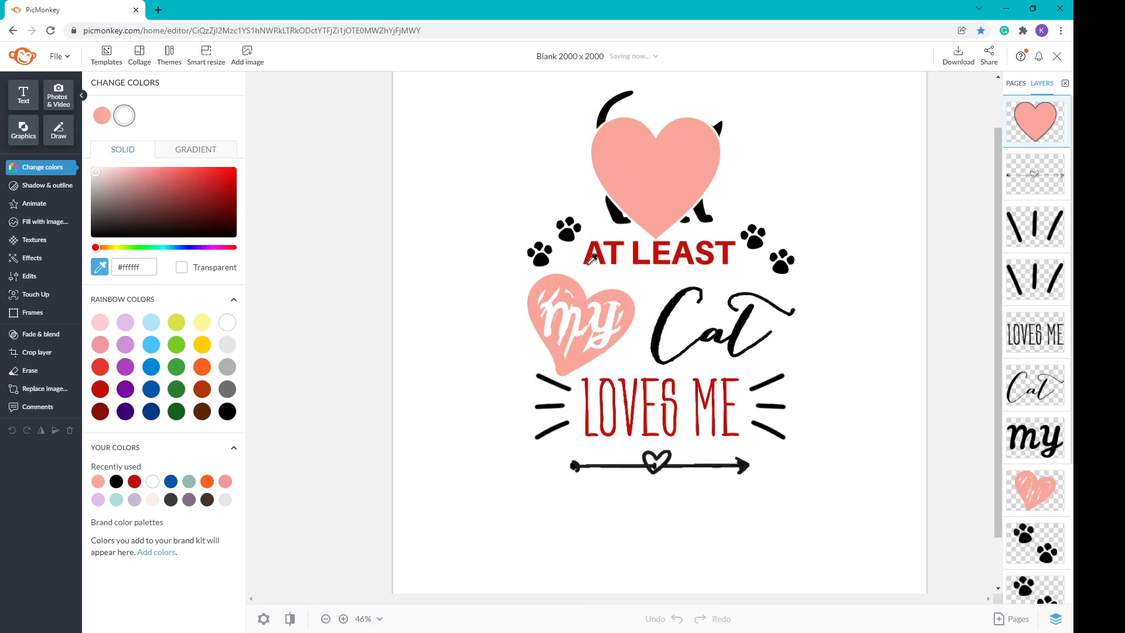
left_click(563, 279)
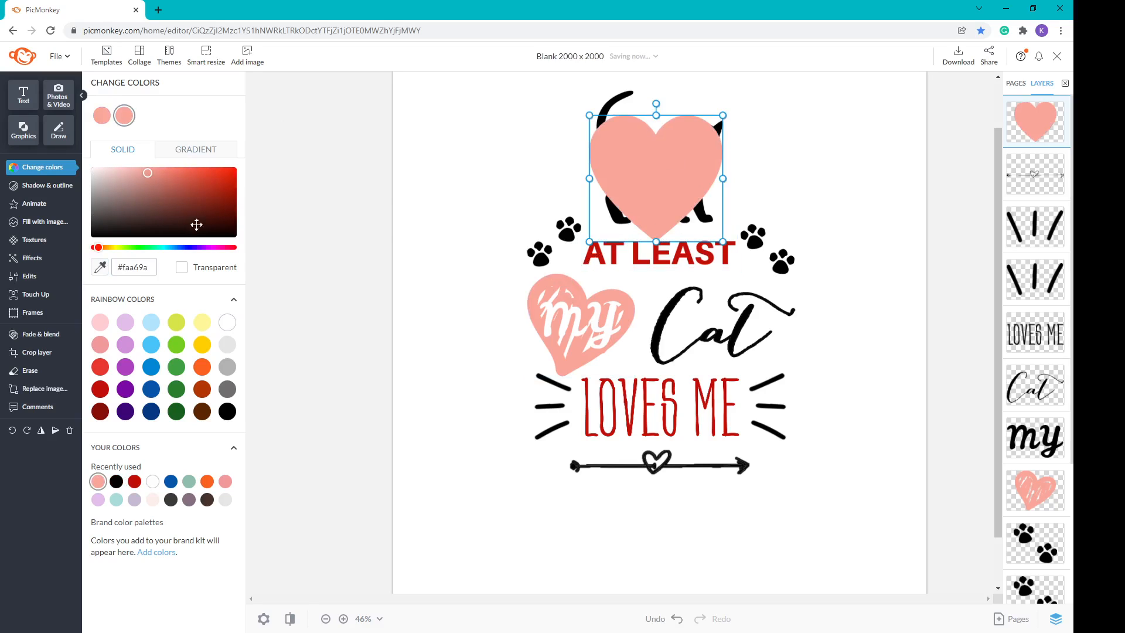
left_click_drag(722, 115, 697, 167)
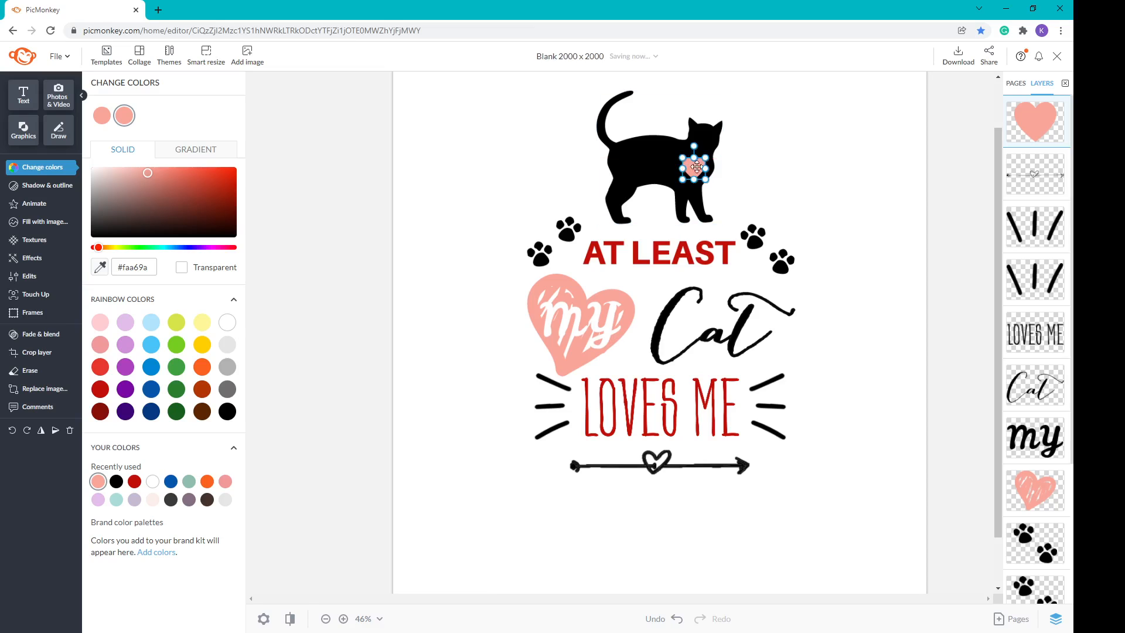
Step: Select every element of the design from the Layers panel
left_click(882, 270)
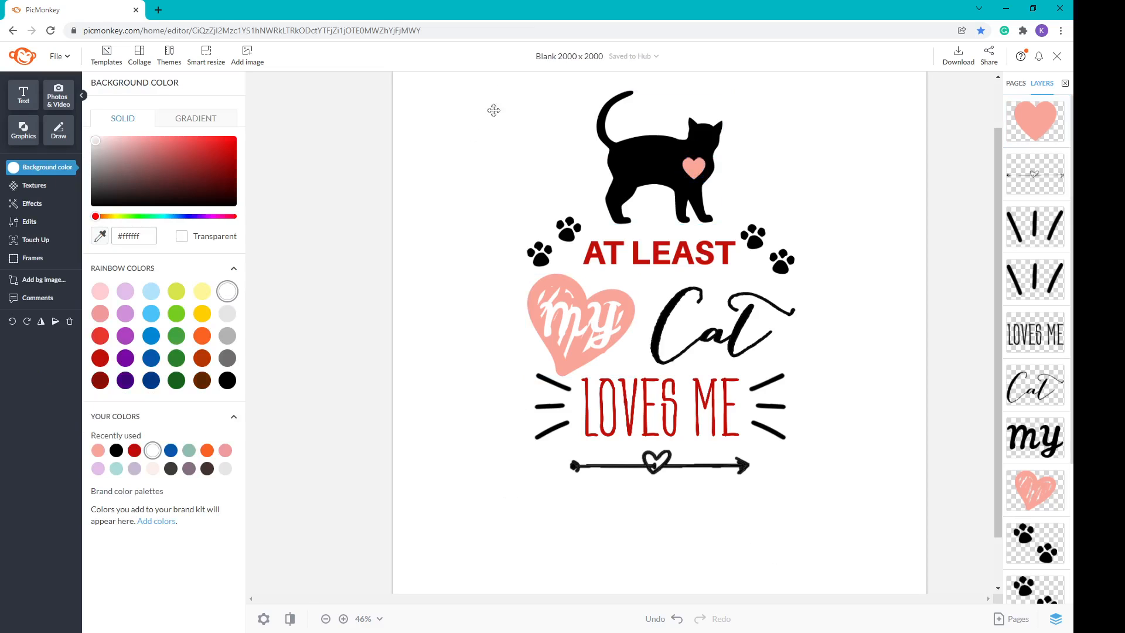
left_click(1036, 121)
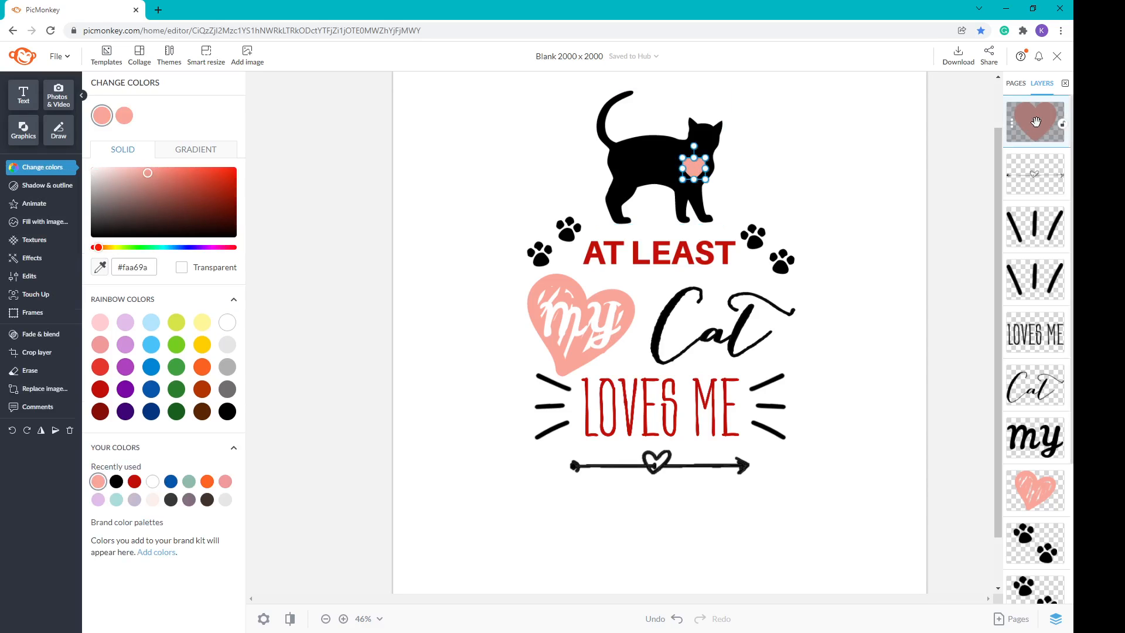
scroll(1026, 264, "down", 4)
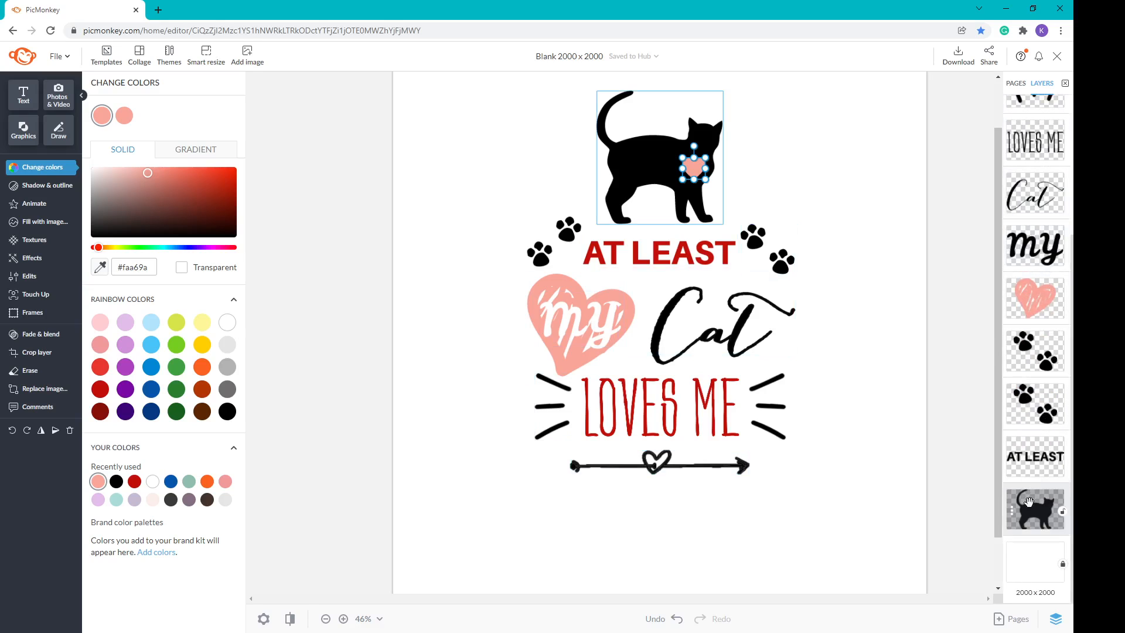
key("ctrl+a")
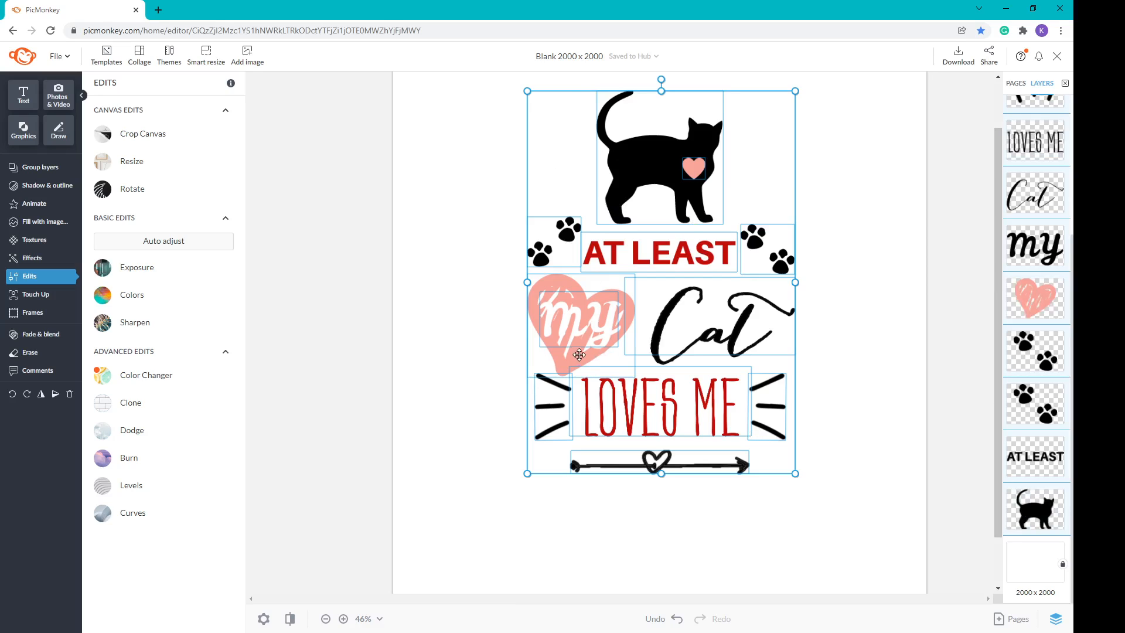
Step: Group all selected elements and drag the group down to the canvas centre guide
left_click(40, 171)
left_click_drag(629, 240, 647, 299)
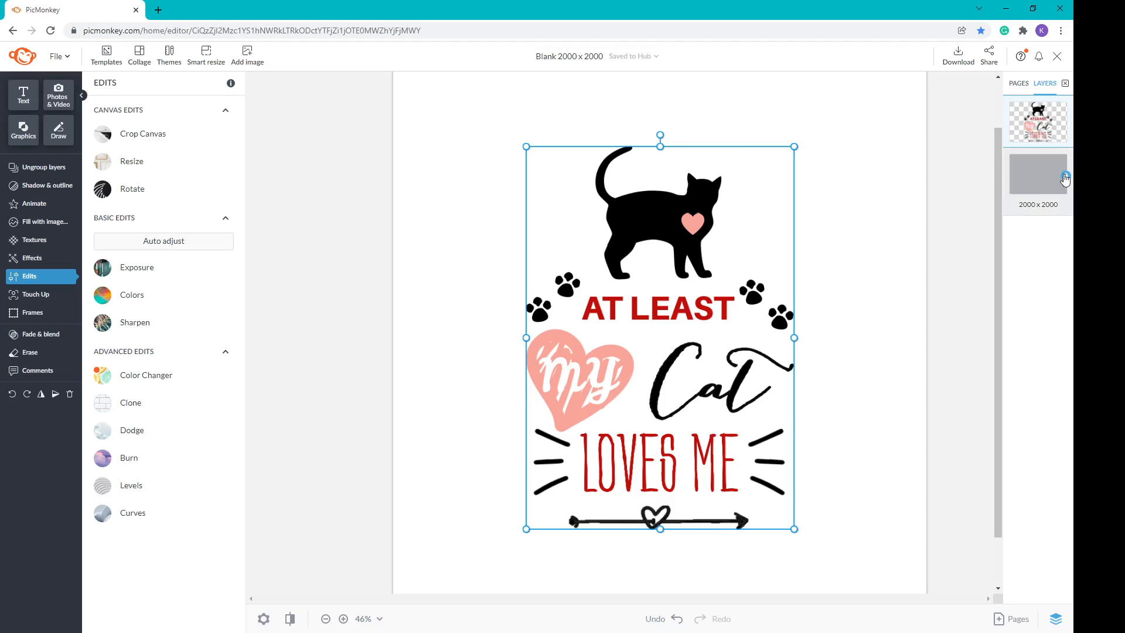
Step: Delete the white background layer, leaving the design on transparency
left_click(1049, 176)
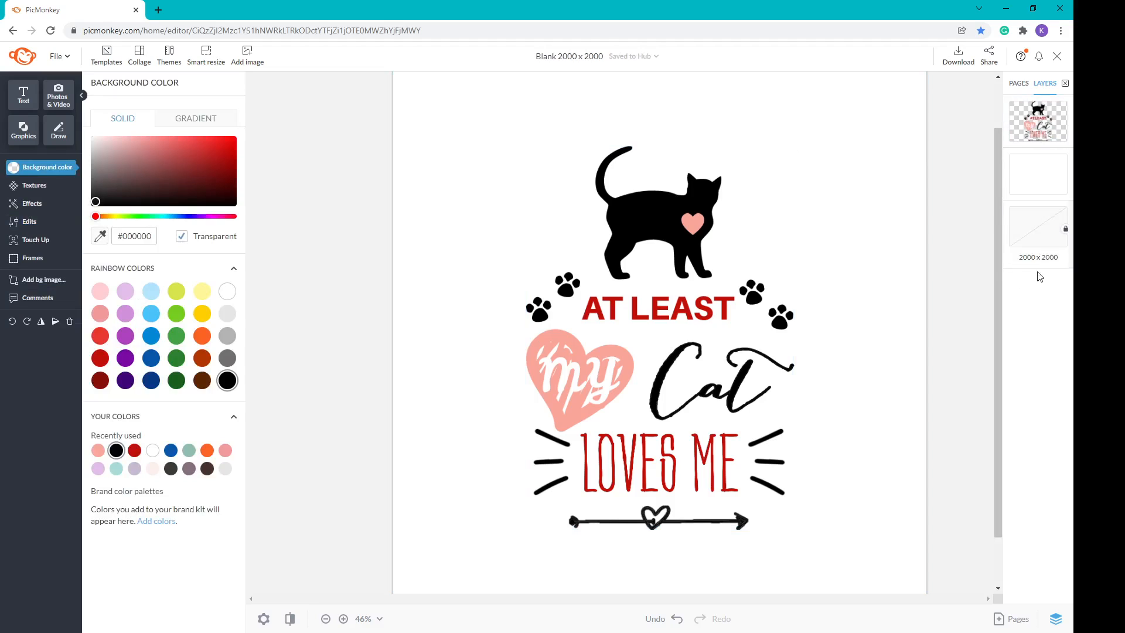
left_click(1038, 175)
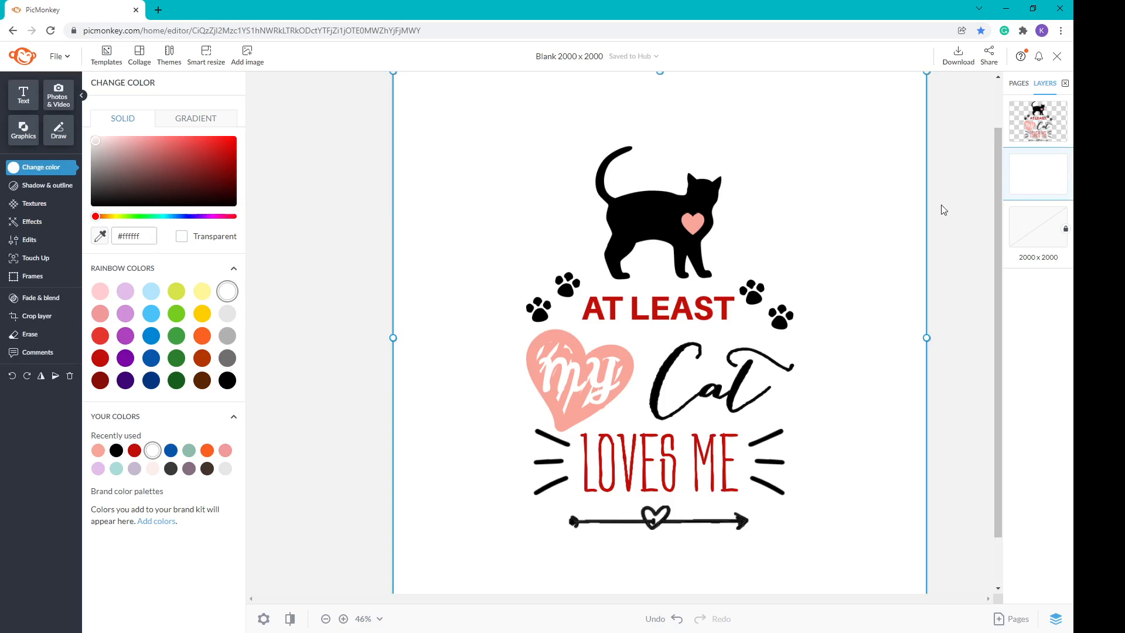
key("Delete")
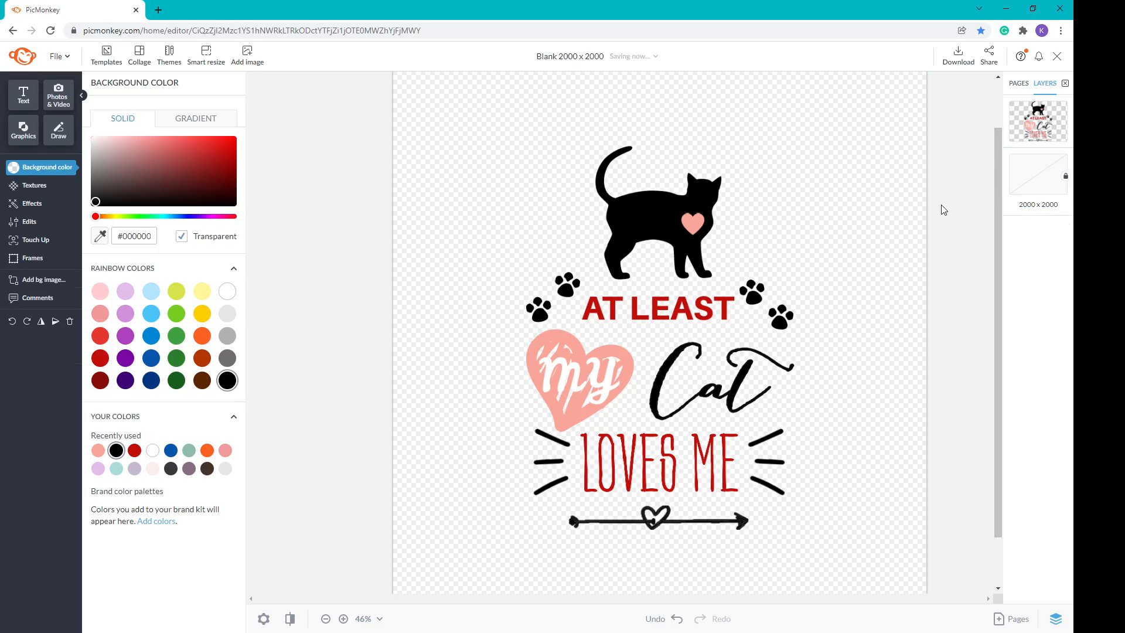